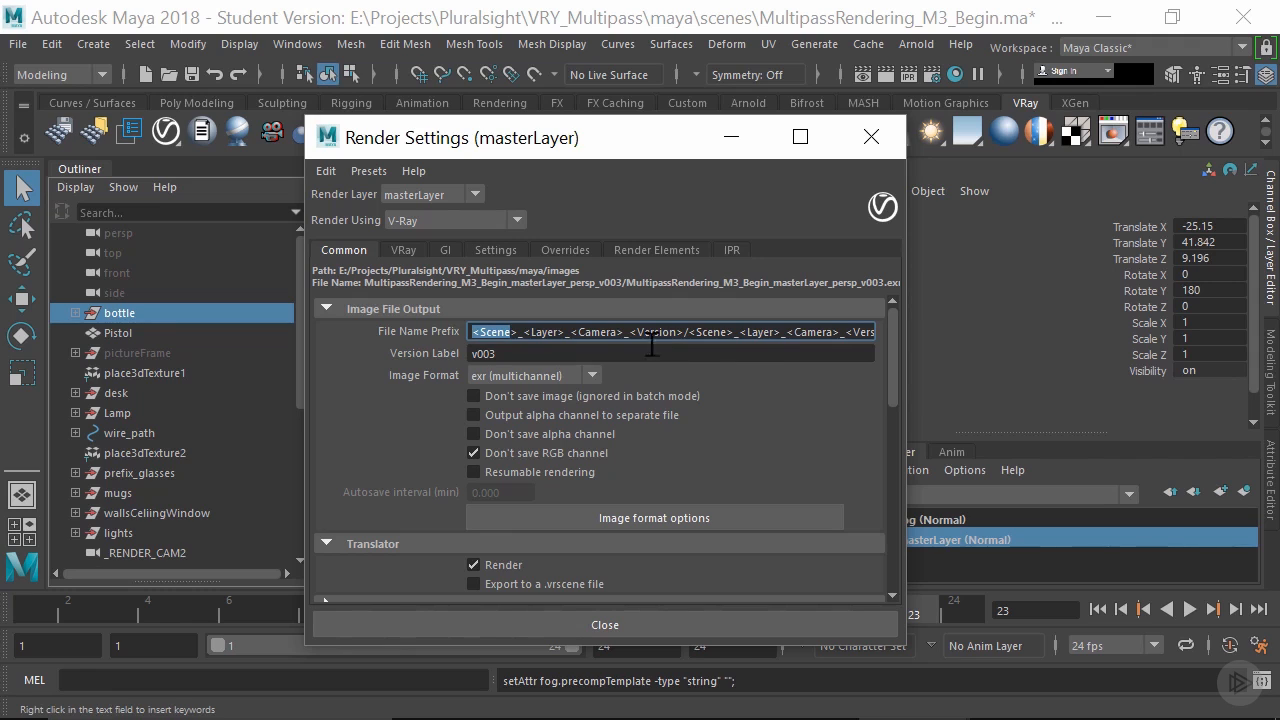
# Remove the vrayRE_Material_ID render element from the master layer's added render elements.
pyautogui.click(619, 255)
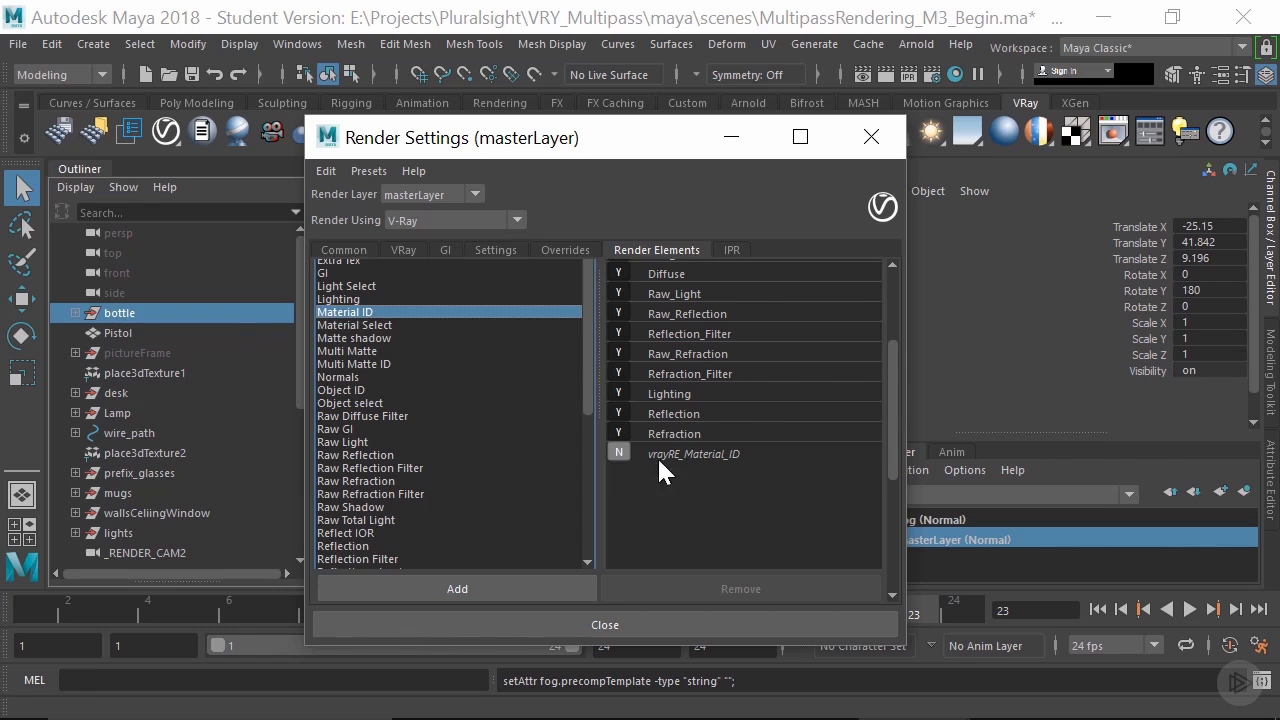
pyautogui.click(683, 455)
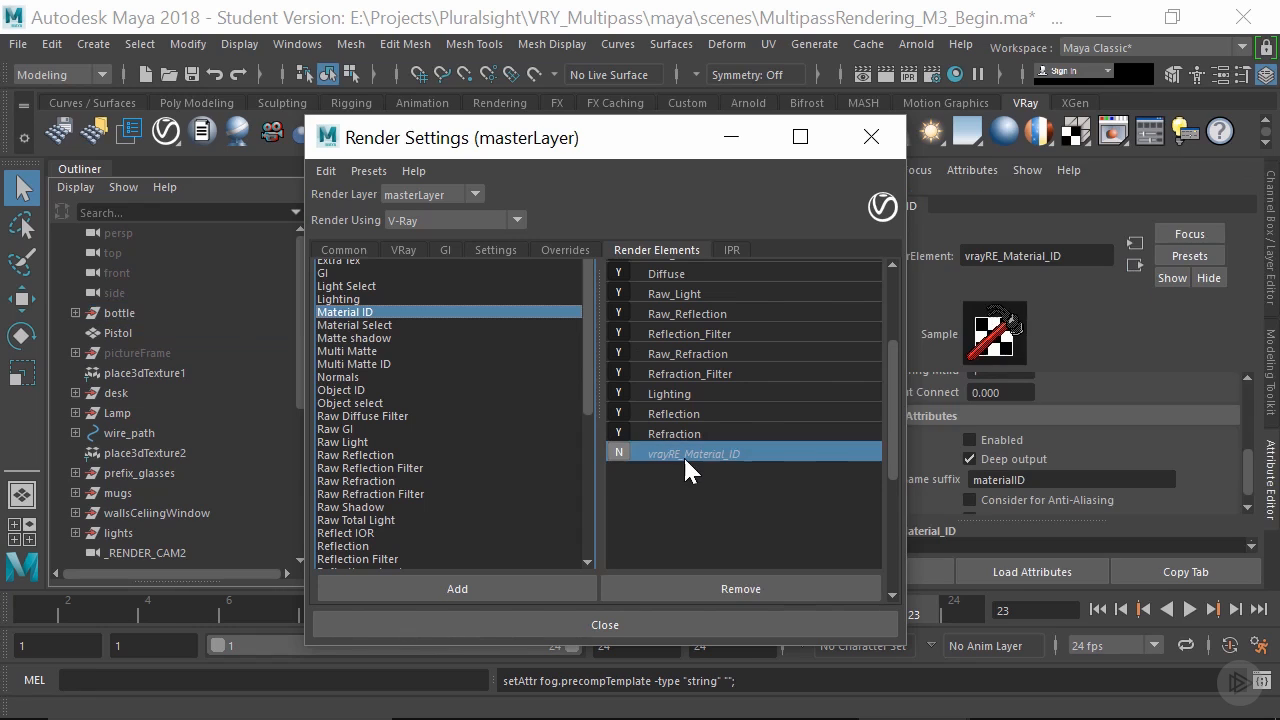
pyautogui.click(764, 591)
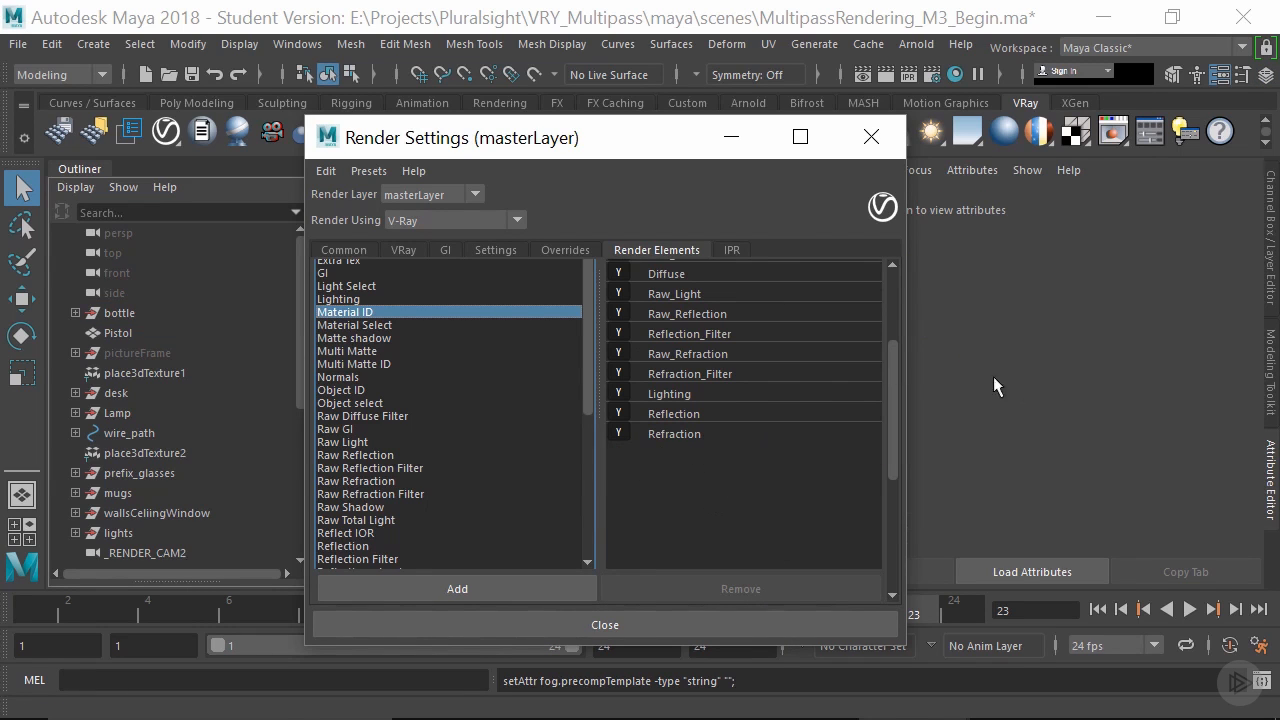
# Bring up the scene's render layer list and move the render settings clear of the scene's object list.
pyautogui.moveTo(613, 157); pyautogui.dragTo(395, 153)
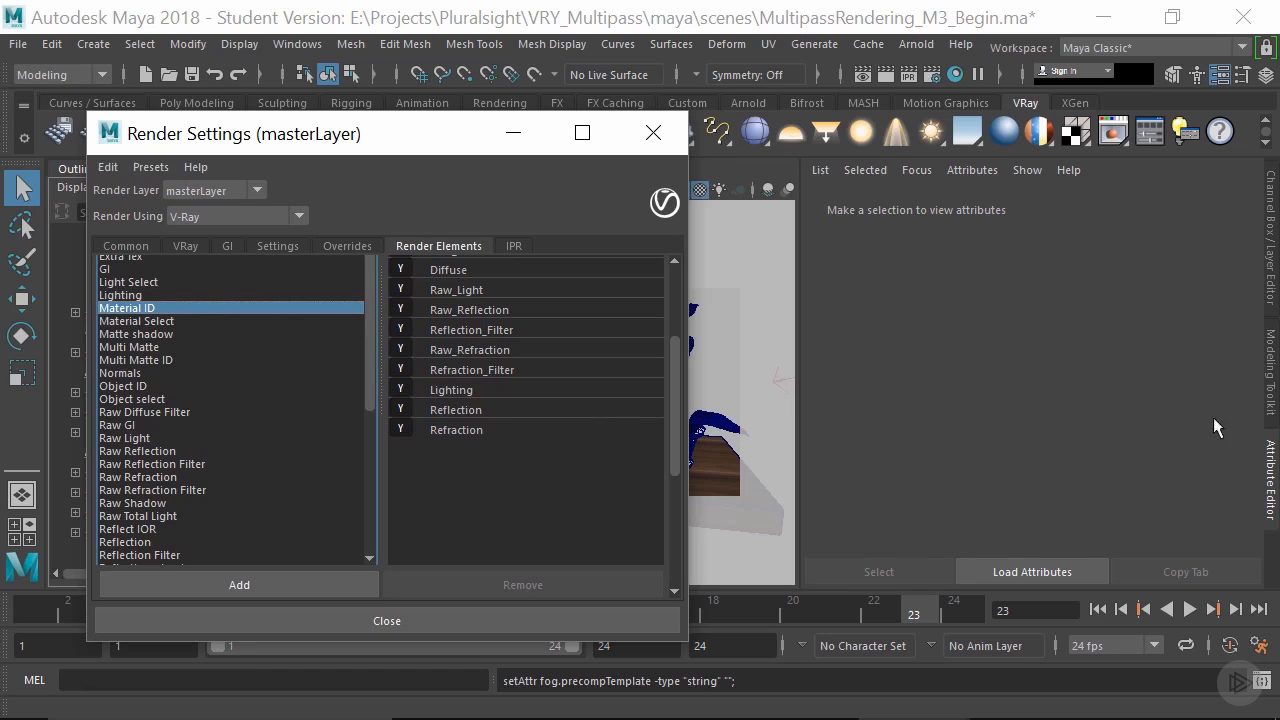
pyautogui.click(1270, 280)
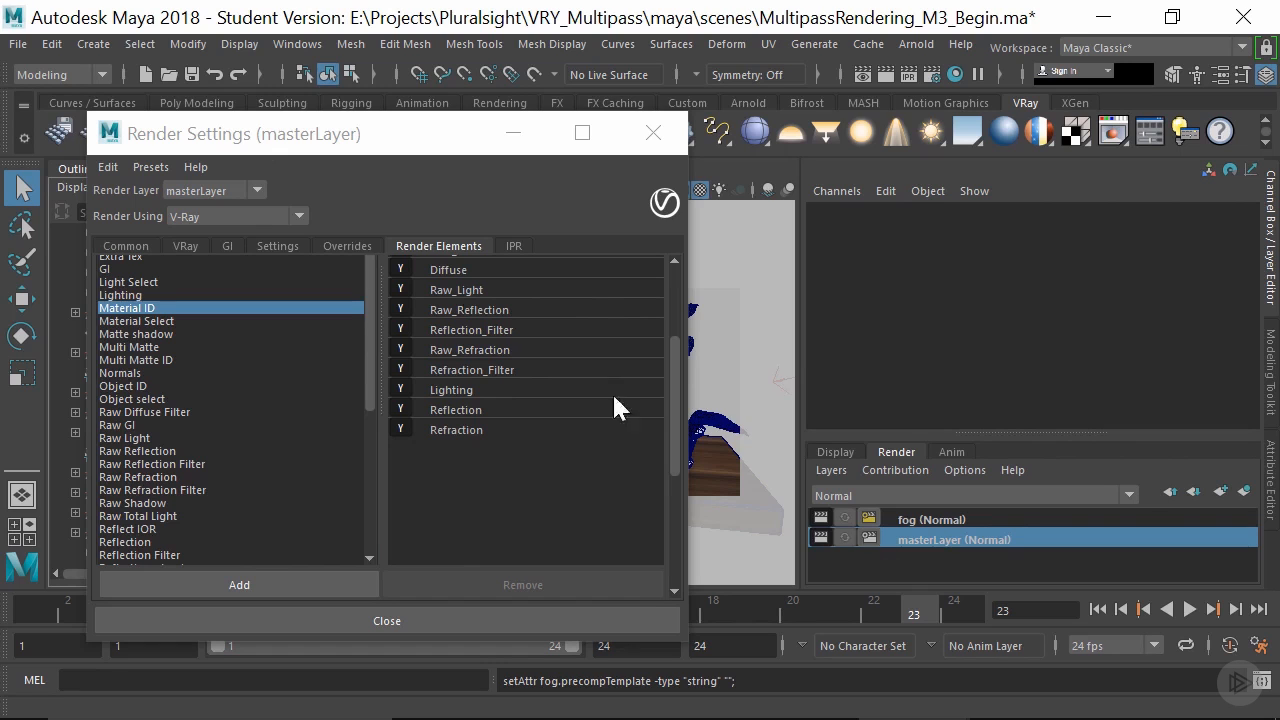
pyautogui.moveTo(263, 134); pyautogui.dragTo(560, 130)
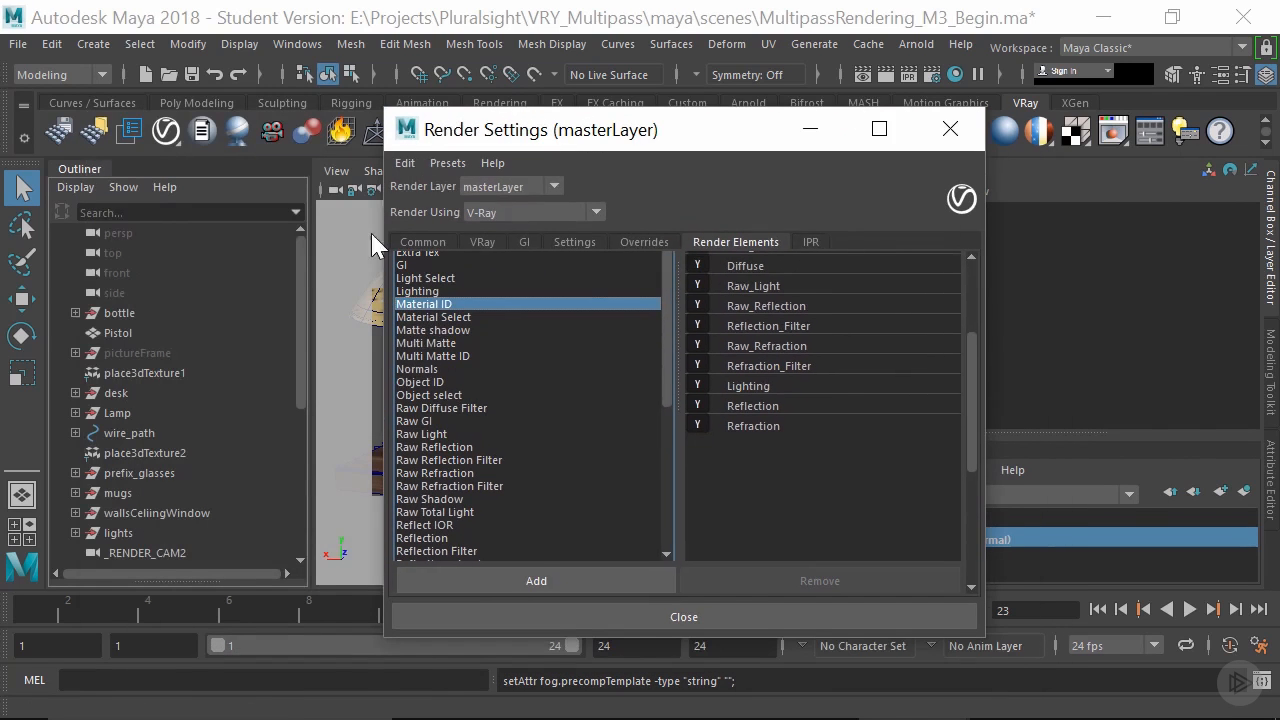
# Select bottle, Pistol, desk, Lamp, prefix_glasses, mugs, wallsCeliingWindow, _RENDER_CAM2 and plant together in the scene hierarchy.
pyautogui.click(130, 314)
pyautogui.keyDown('ctrl'); pyautogui.click(118, 333); pyautogui.keyUp('ctrl')
pyautogui.keyDown('ctrl'); pyautogui.click(146, 394); pyautogui.keyUp('ctrl')
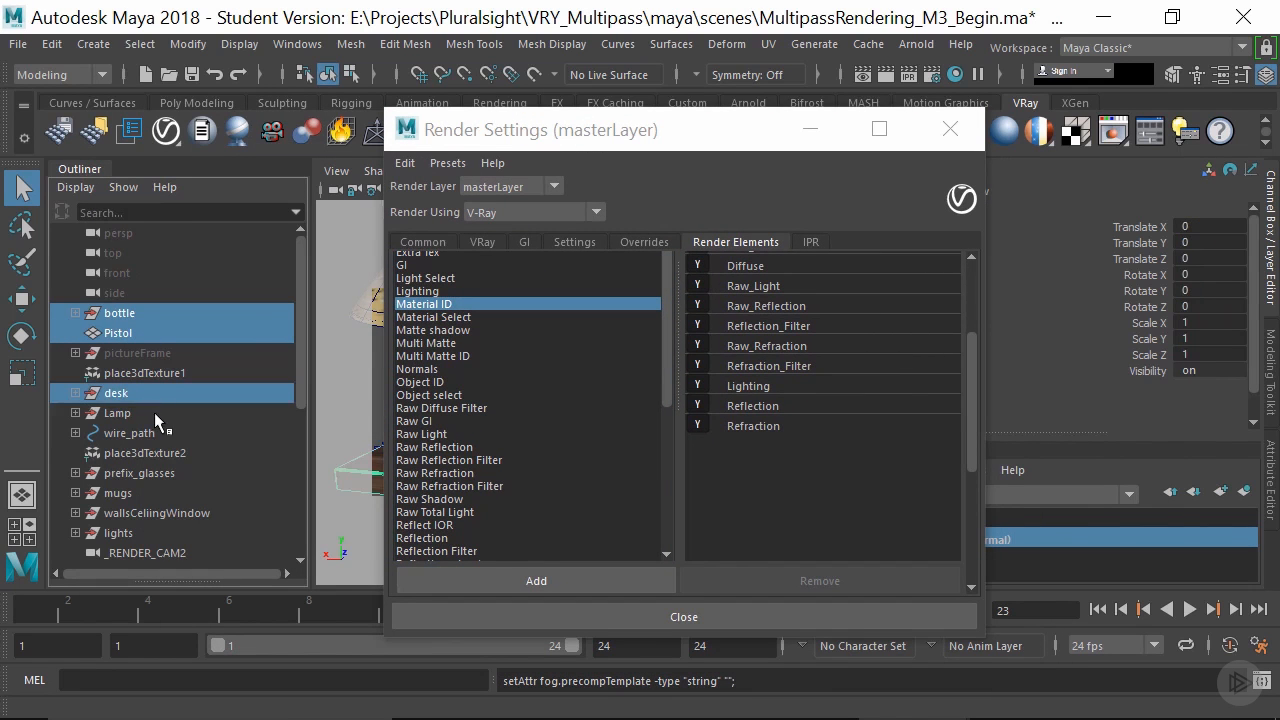
pyautogui.keyDown('ctrl'); pyautogui.click(154, 412); pyautogui.keyUp('ctrl')
pyautogui.keyDown('ctrl'); pyautogui.click(141, 472); pyautogui.keyUp('ctrl')
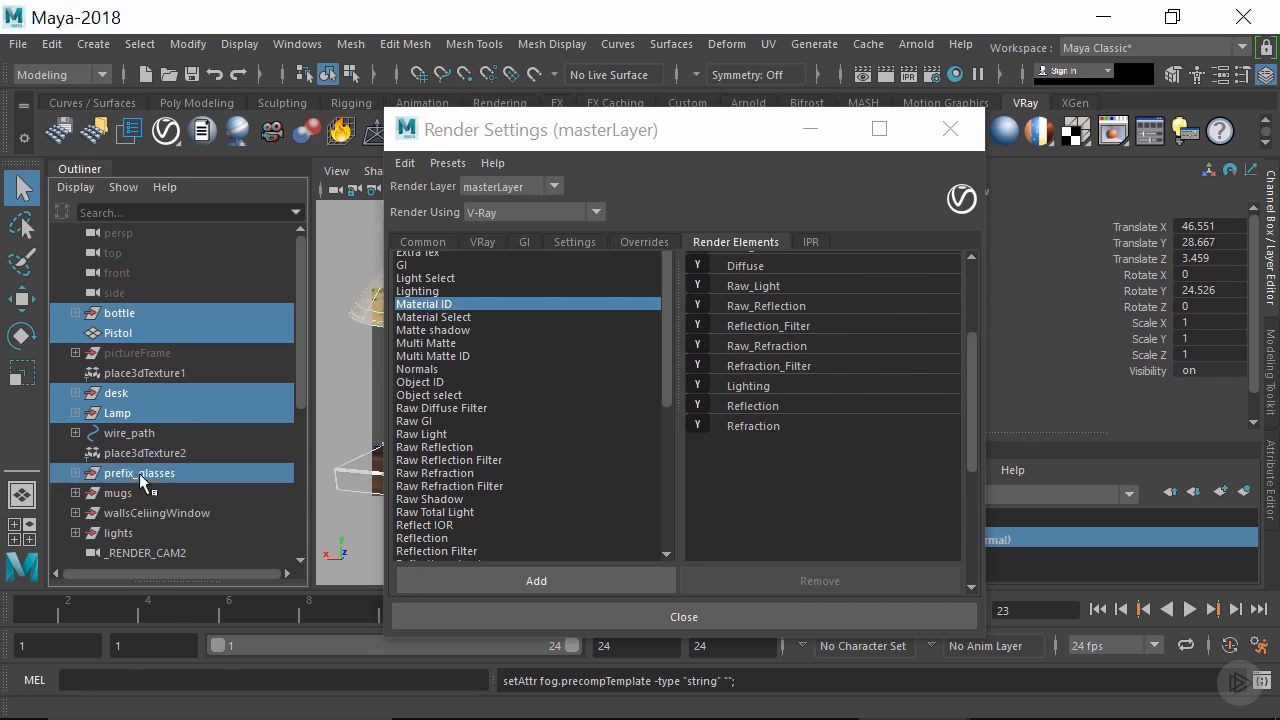
pyautogui.keyDown('ctrl'); pyautogui.click(135, 494); pyautogui.keyUp('ctrl')
pyautogui.keyDown('ctrl'); pyautogui.click(172, 512); pyautogui.keyUp('ctrl')
pyautogui.scroll(-5, 200, 495)
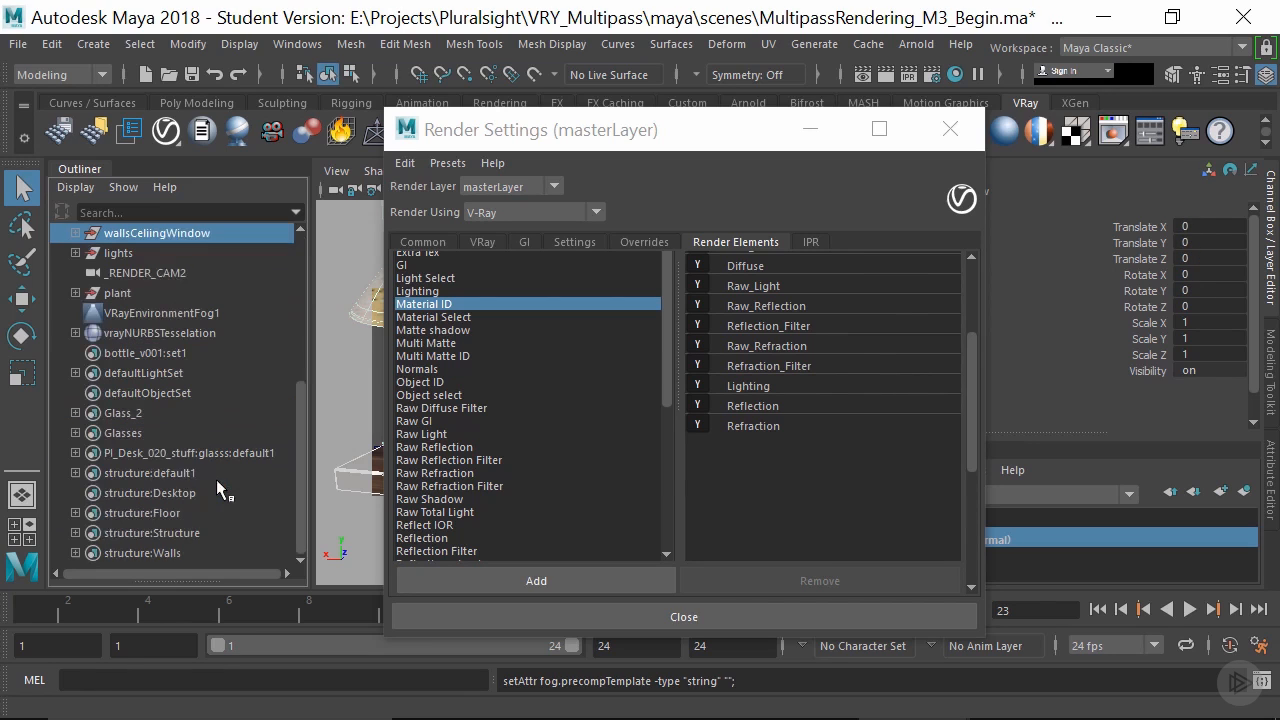
pyautogui.keyDown('ctrl'); pyautogui.click(171, 272); pyautogui.keyUp('ctrl')
pyautogui.keyDown('ctrl'); pyautogui.click(159, 293); pyautogui.keyUp('ctrl')
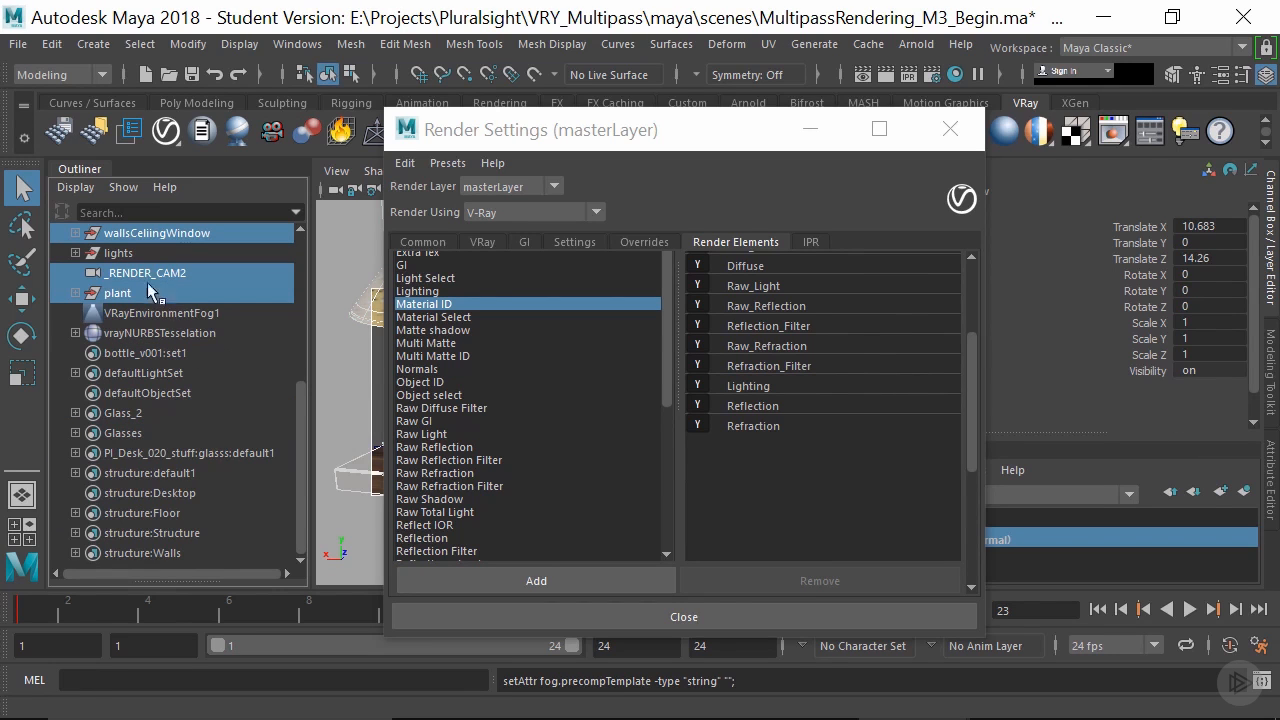
pyautogui.rightClick(166, 275)
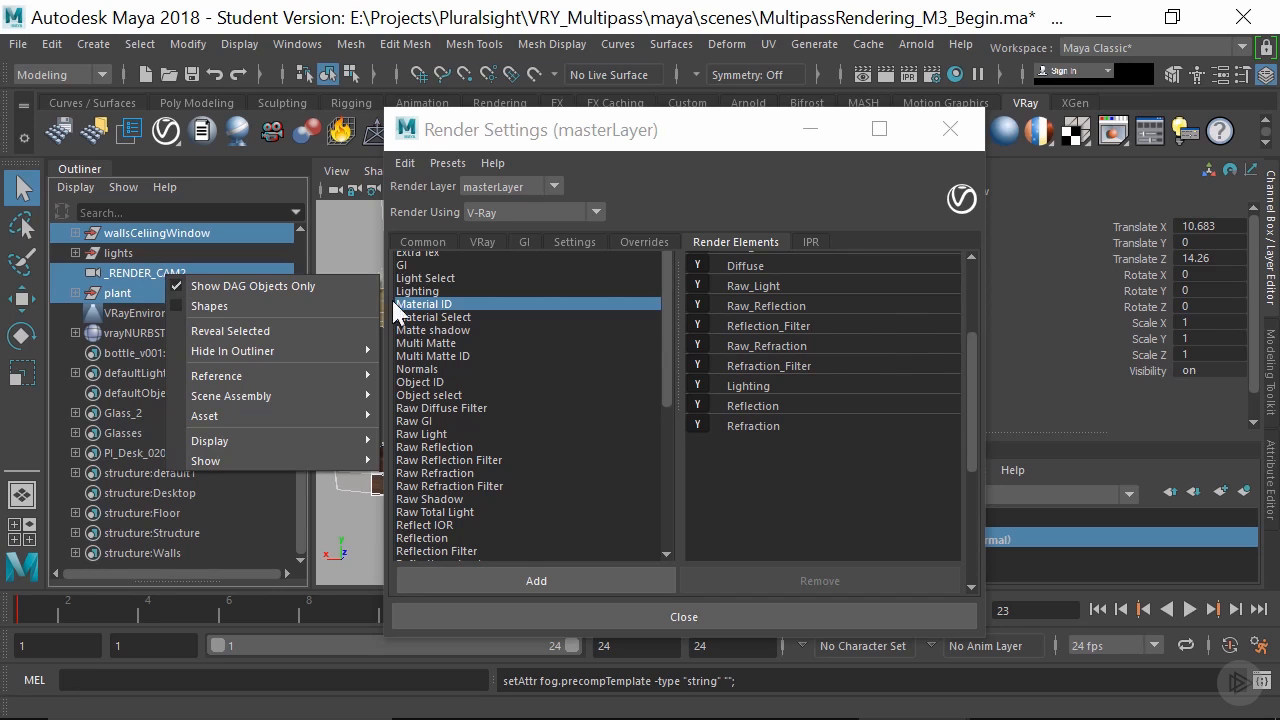
# Create a new render layer from the selected objects and name it utility.
pyautogui.click(705, 130)
pyautogui.moveTo(705, 130); pyautogui.dragTo(397, 129)
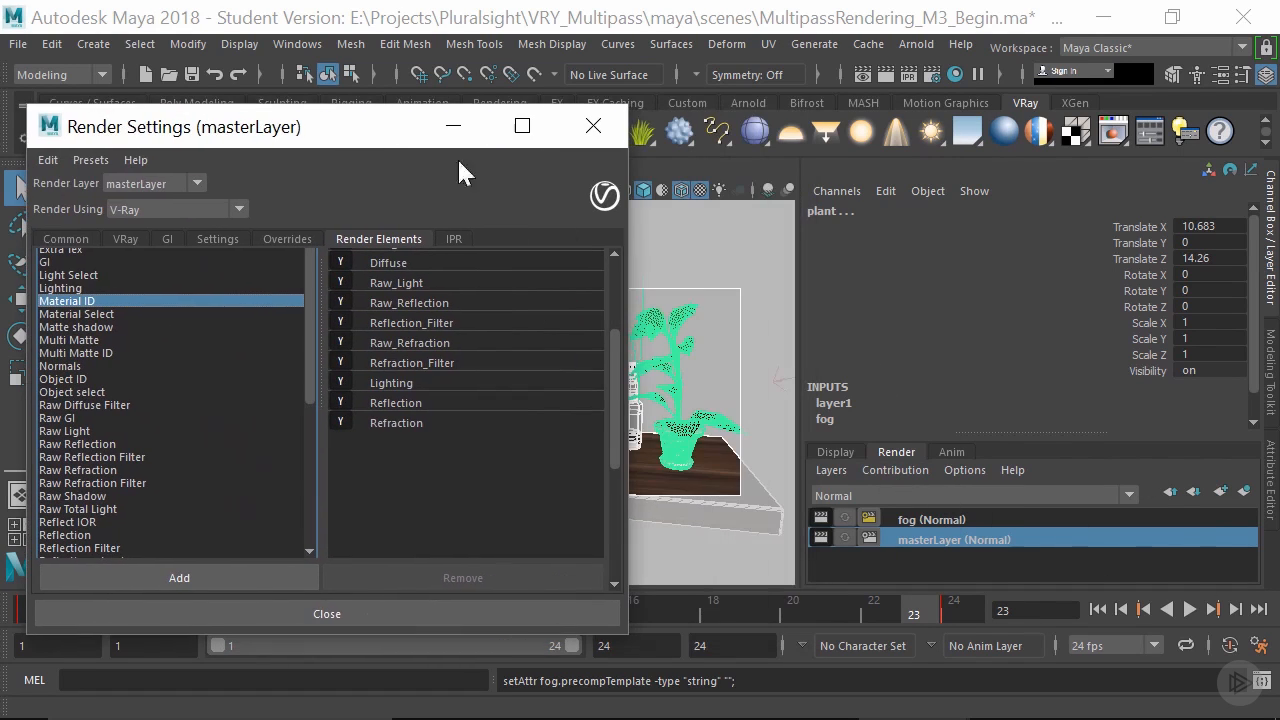
pyautogui.click(831, 470)
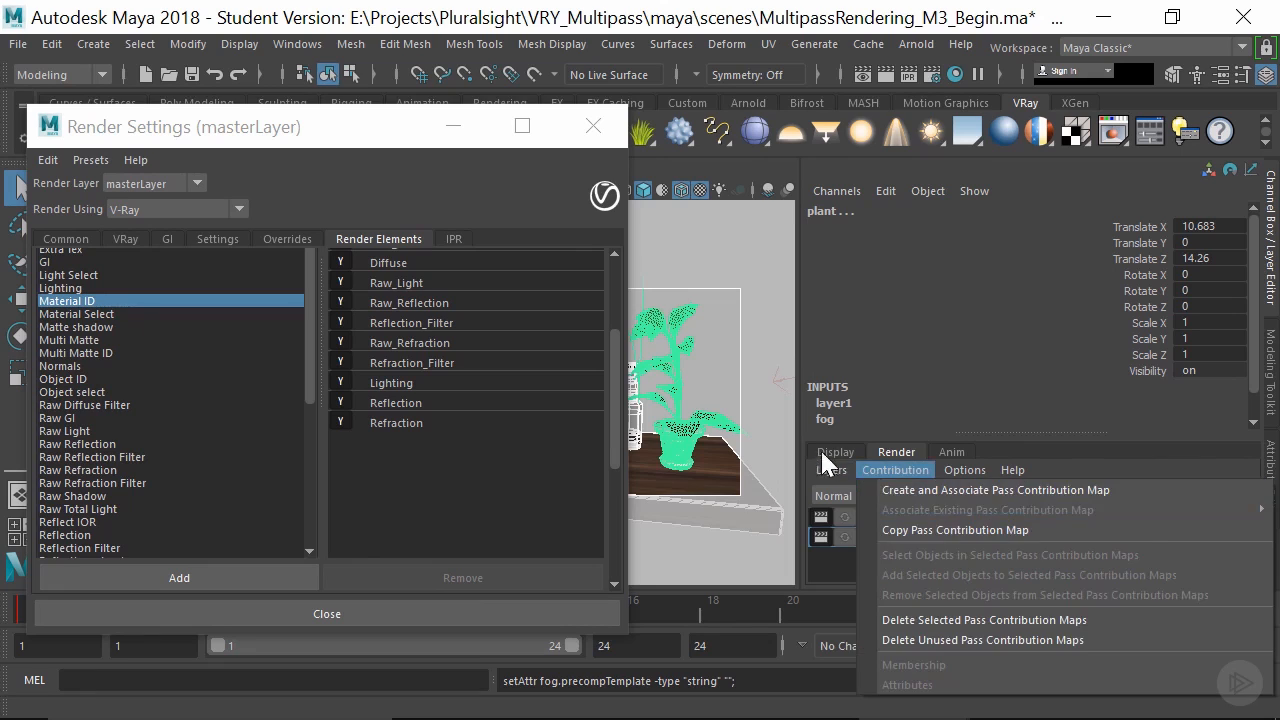
pyautogui.click(875, 512)
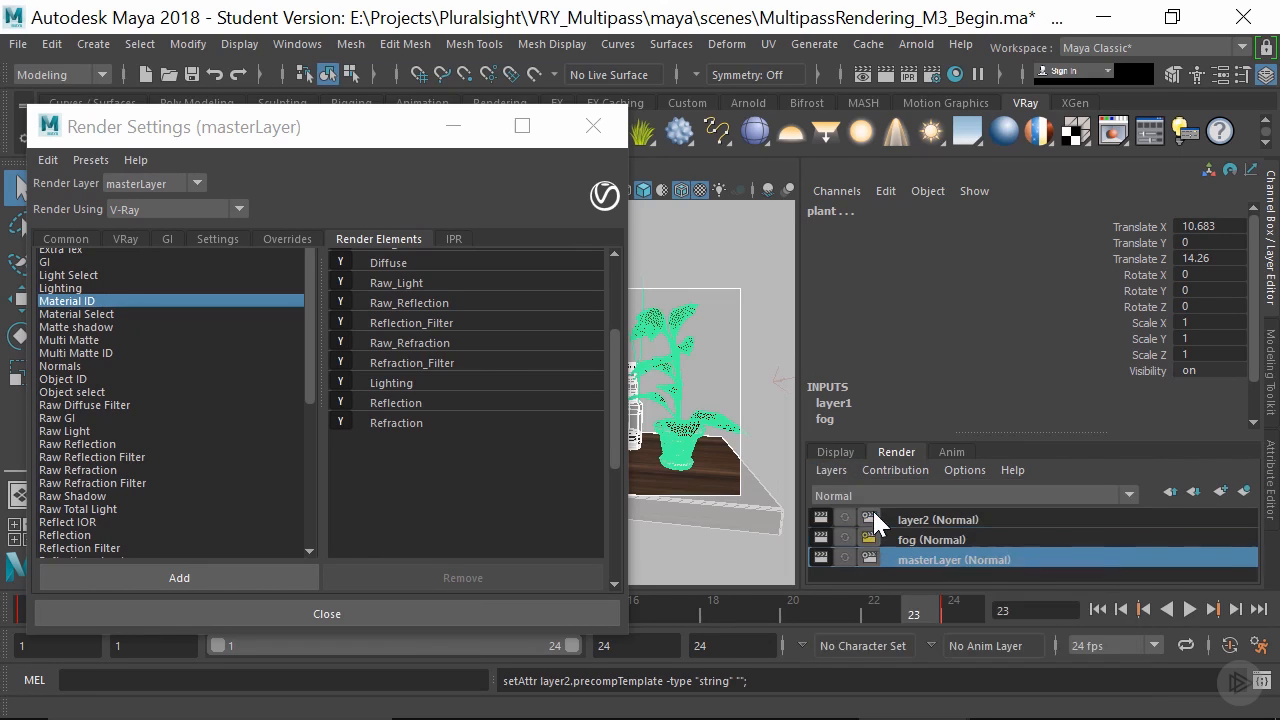
pyautogui.doubleClick(937, 517)
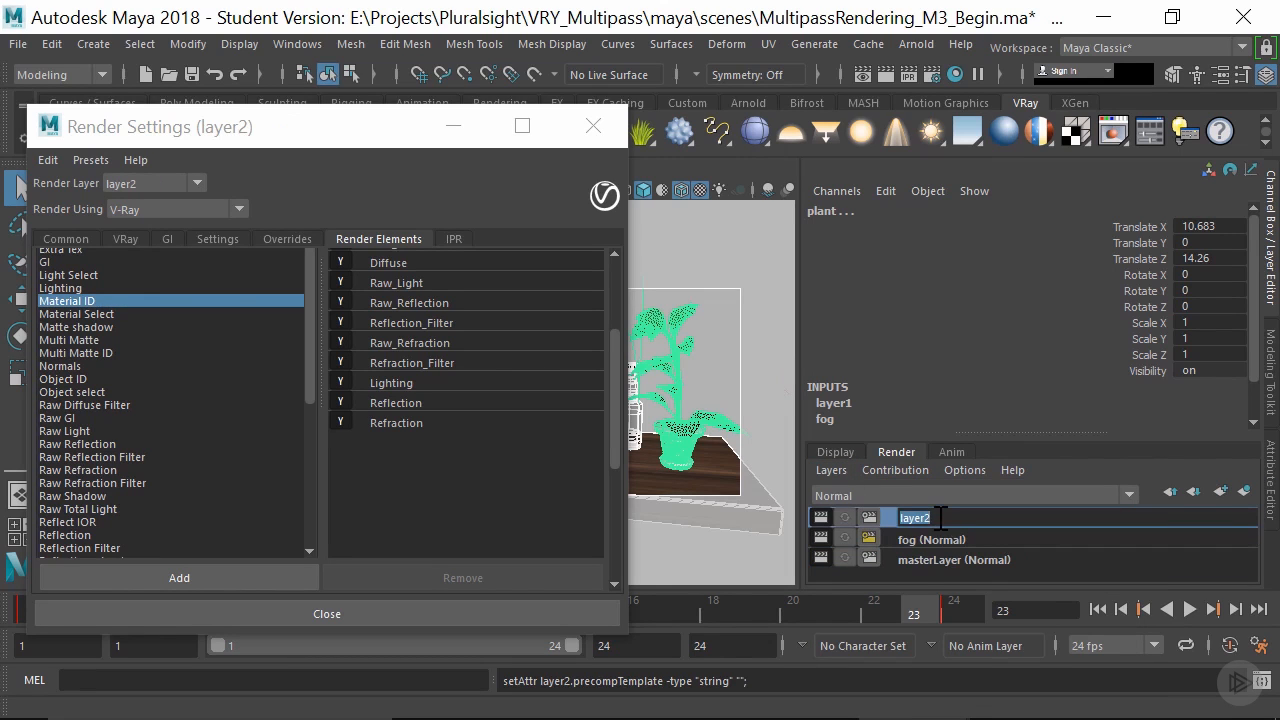
pyautogui.write('utility')
pyautogui.press('Return')
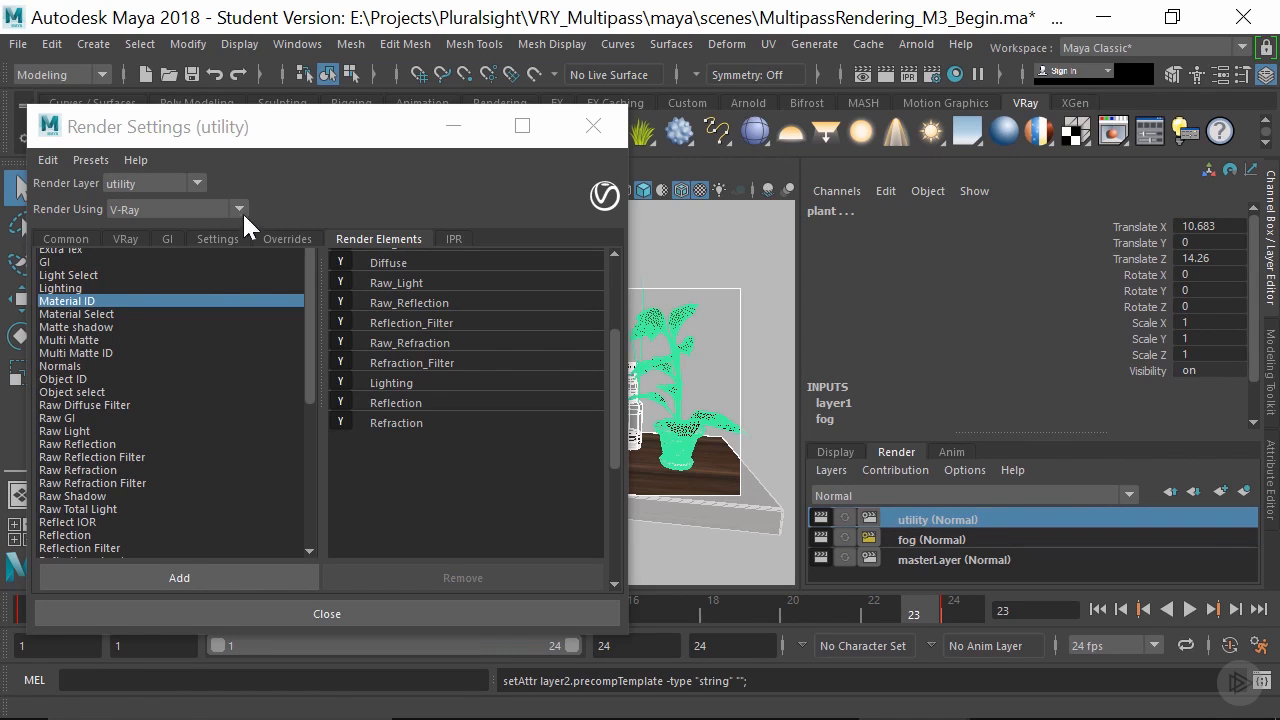
# Check the render elements for the fog and masterLayer render layers, returning to the utility layer.
pyautogui.click(138, 177)
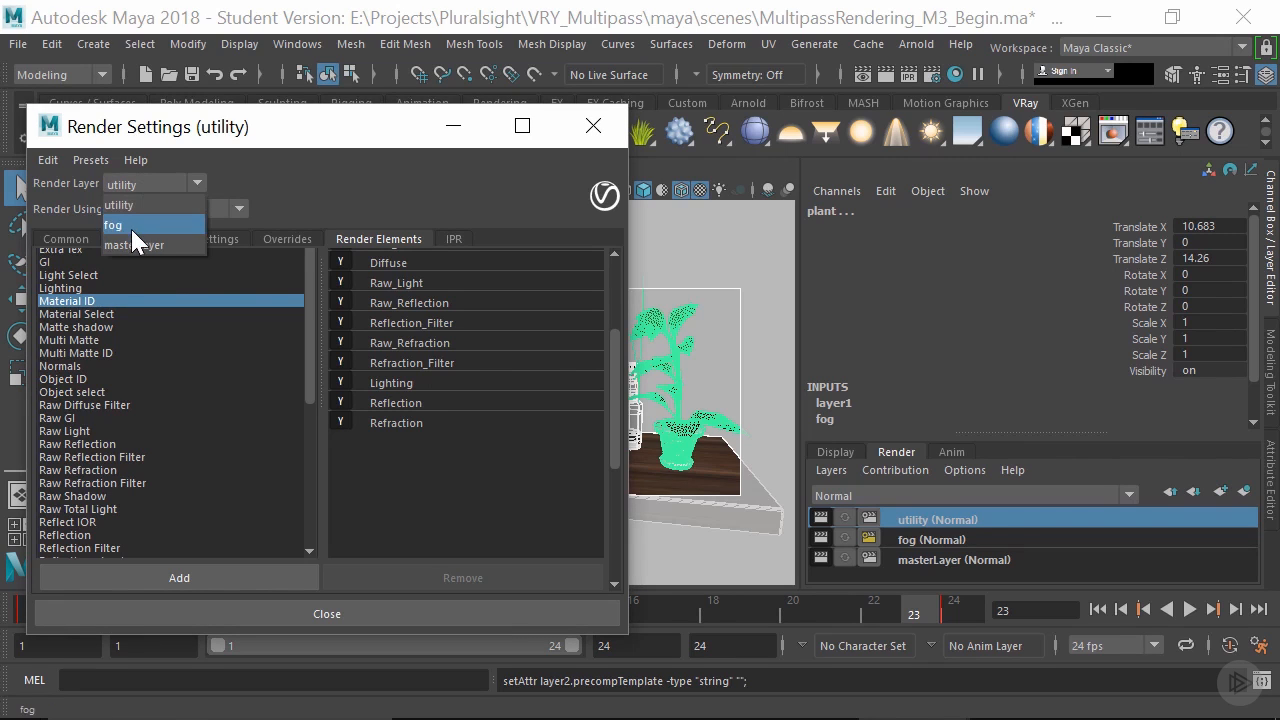
pyautogui.click(115, 225)
pyautogui.click(127, 180)
pyautogui.click(140, 242)
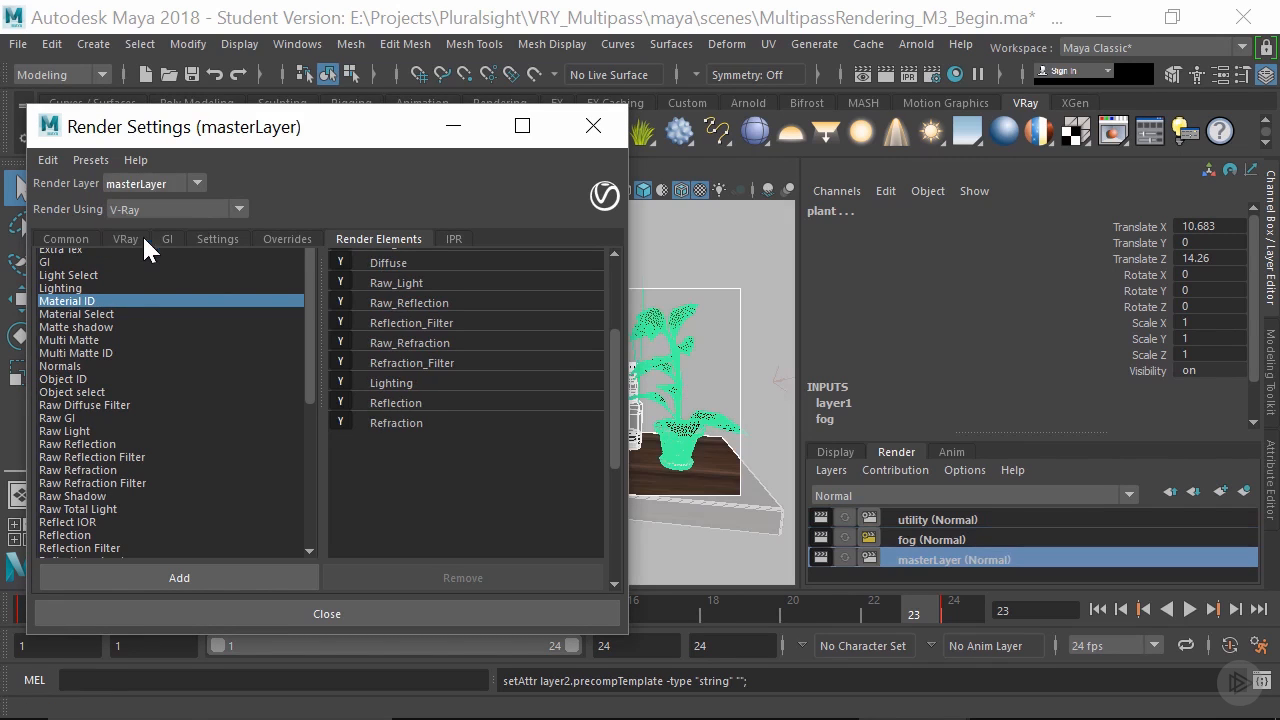
pyautogui.click(128, 180)
pyautogui.click(146, 205)
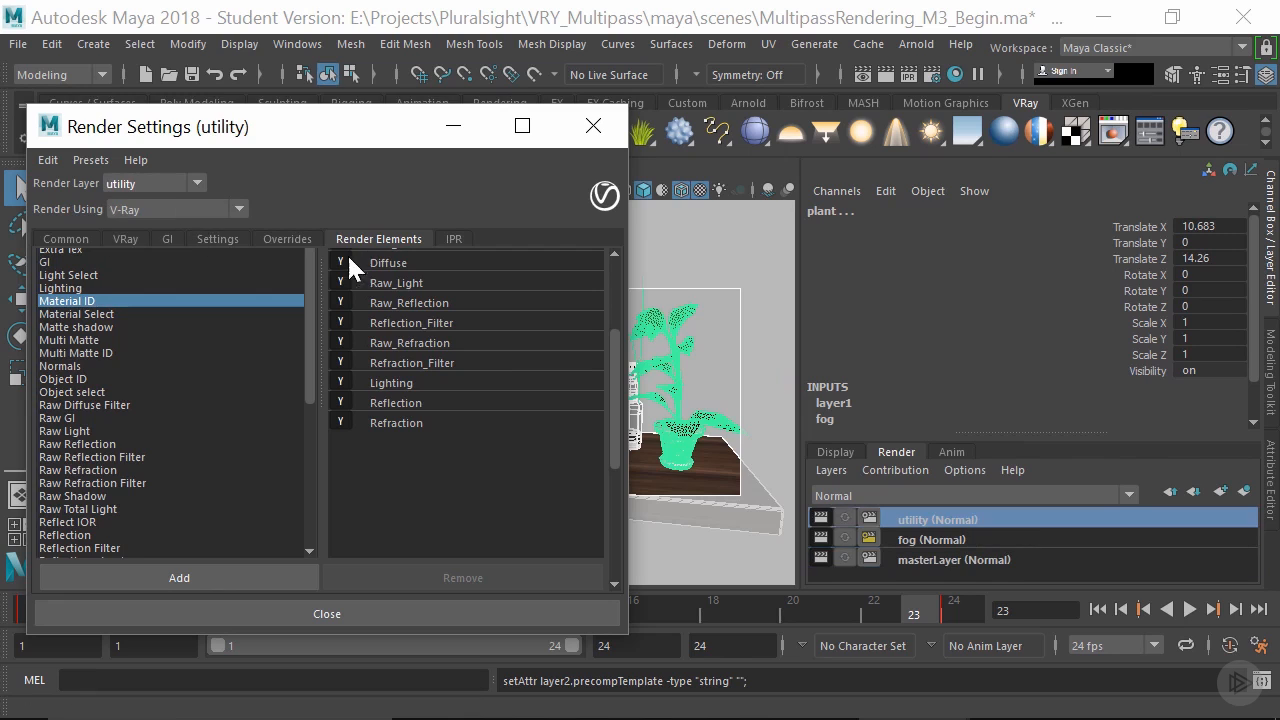
# Disable Refraction, Reflection, Lighting, Refraction_Filter, Raw_Refraction, Reflection_Filter, Raw_Reflection, Raw_Light and Diffuse for the utility layer.
pyautogui.click(340, 421)
pyautogui.click(340, 401)
pyautogui.click(340, 381)
pyautogui.click(340, 361)
pyautogui.click(340, 341)
pyautogui.click(340, 321)
pyautogui.click(340, 301)
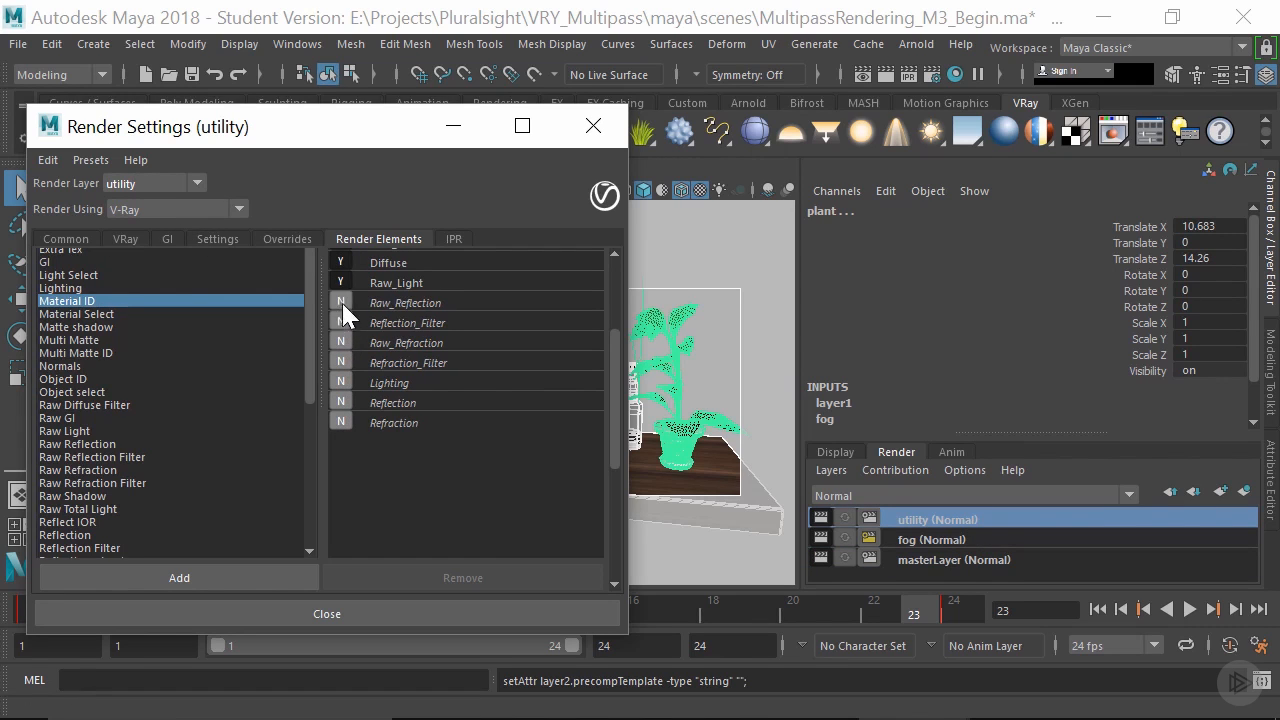
pyautogui.click(340, 281)
pyautogui.click(340, 261)
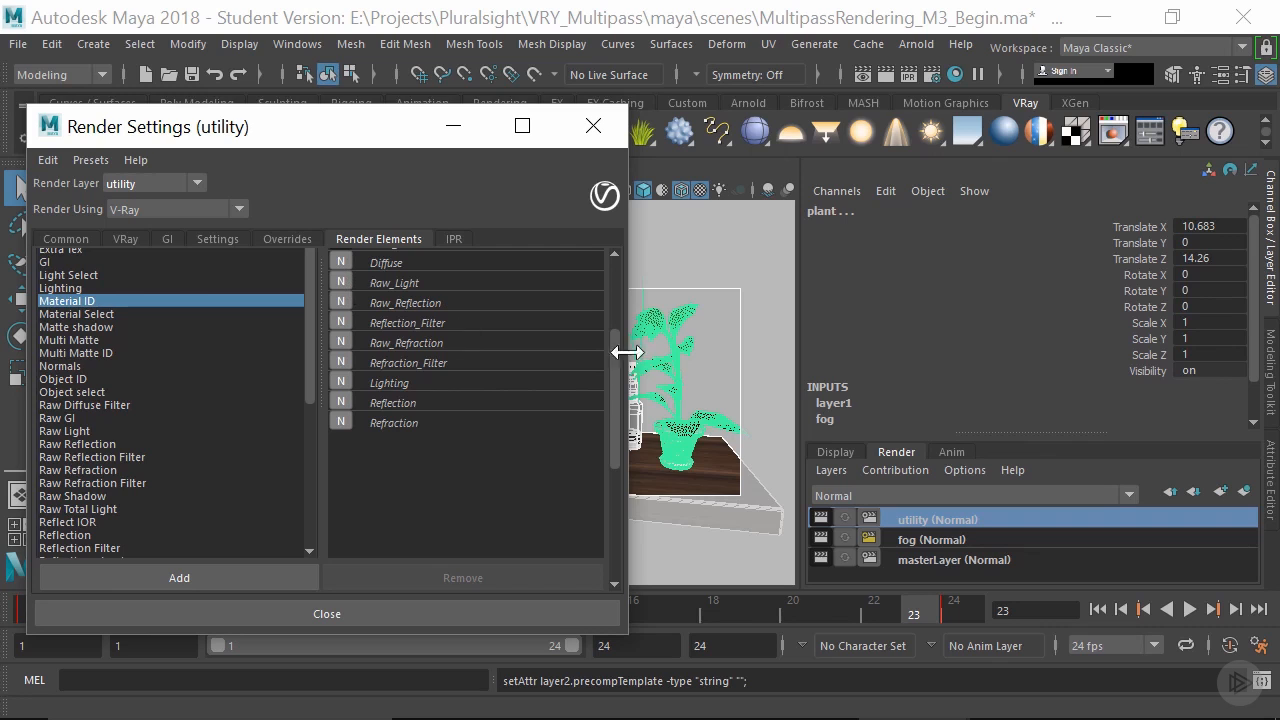
# Disable the Raw_GI, Specular, Self_Illumination, SSS, Caustics, Background and Atmospheric_Effects elements for the utility layer.
pyautogui.moveTo(617, 360); pyautogui.dragTo(617, 290)
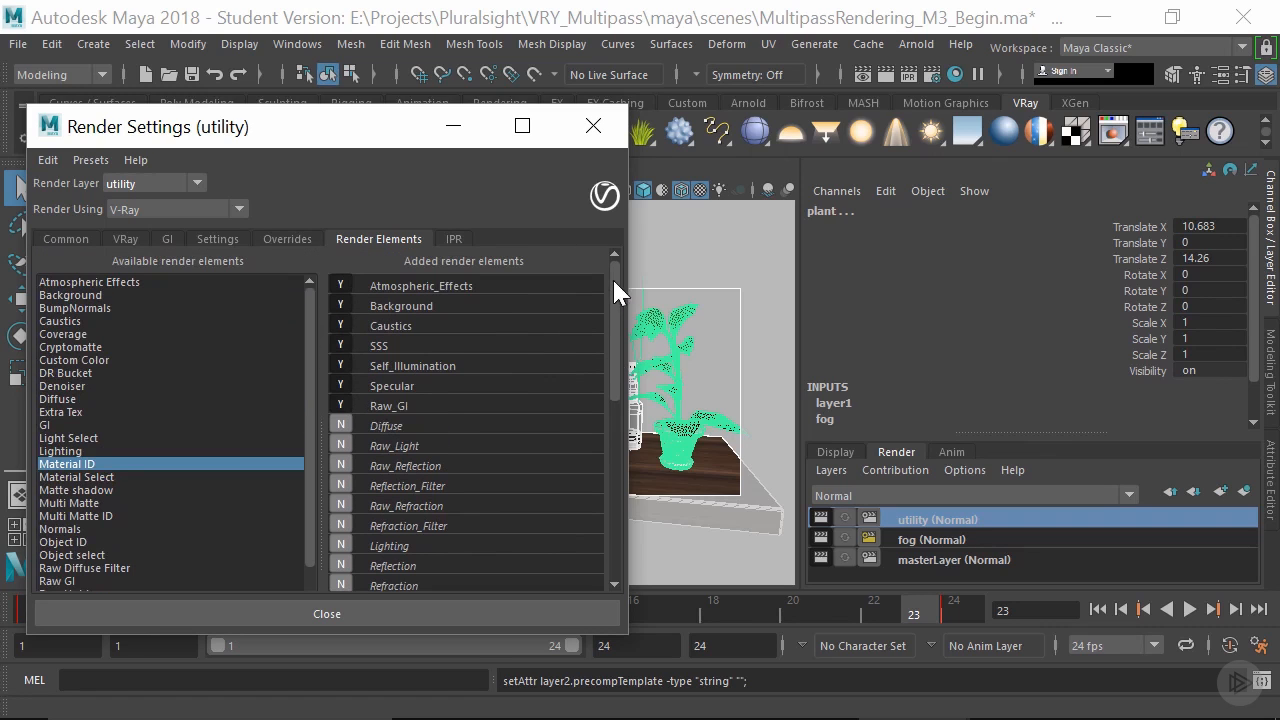
pyautogui.click(340, 405)
pyautogui.click(340, 385)
pyautogui.click(340, 365)
pyautogui.click(340, 345)
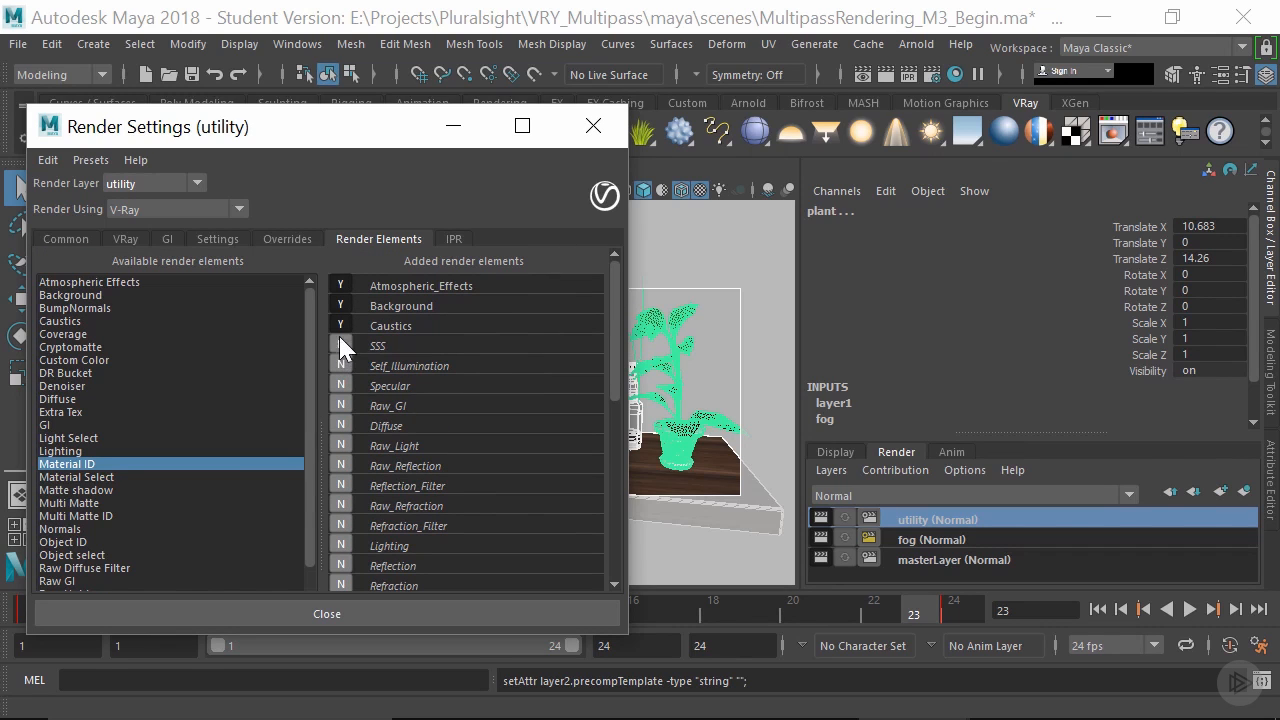
pyautogui.click(338, 325)
pyautogui.click(331, 305)
pyautogui.click(332, 285)
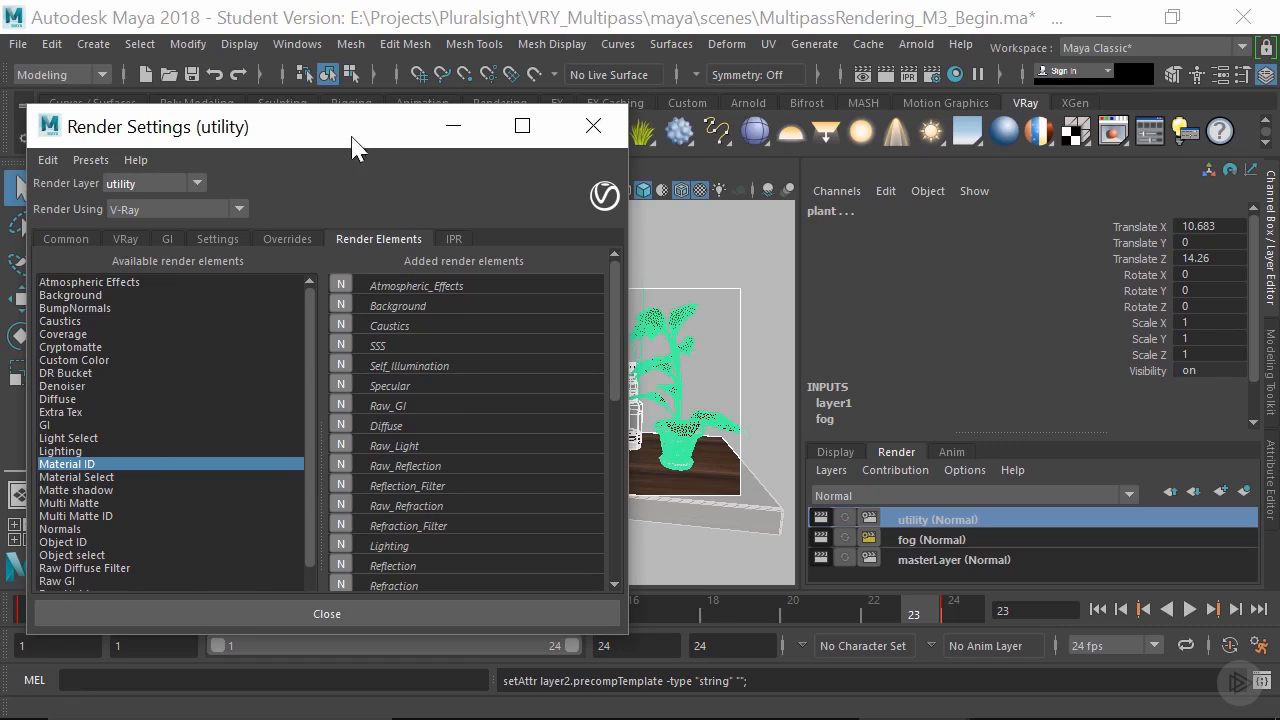
# Create a layer override for global illumination on the utility layer and turn GI off.
pyautogui.moveTo(357, 143); pyautogui.dragTo(539, 143)
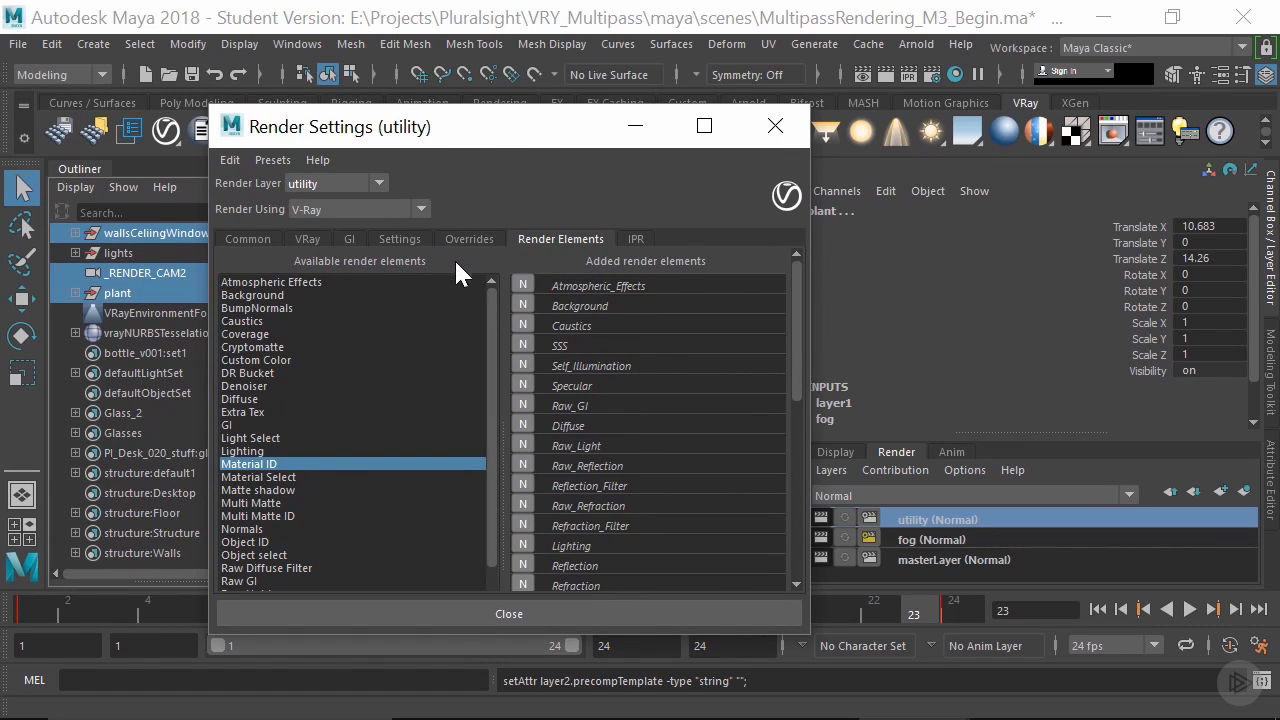
pyautogui.click(349, 236)
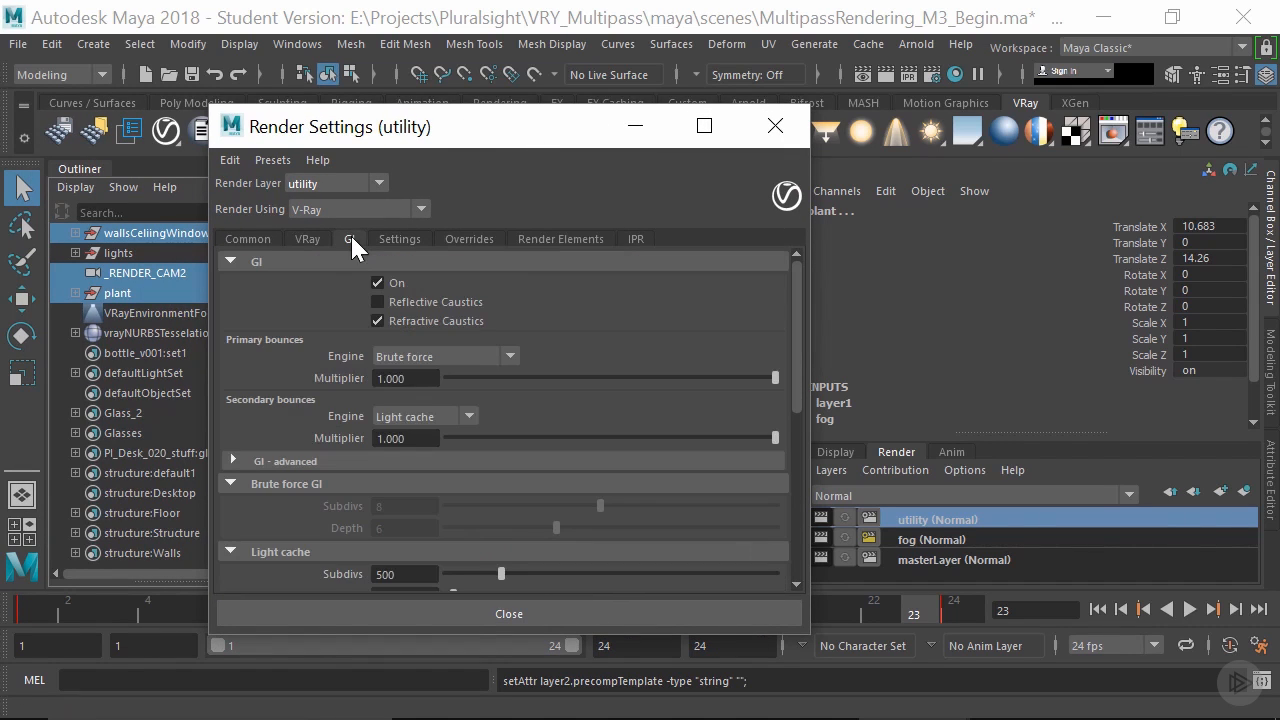
pyautogui.rightClick(386, 293)
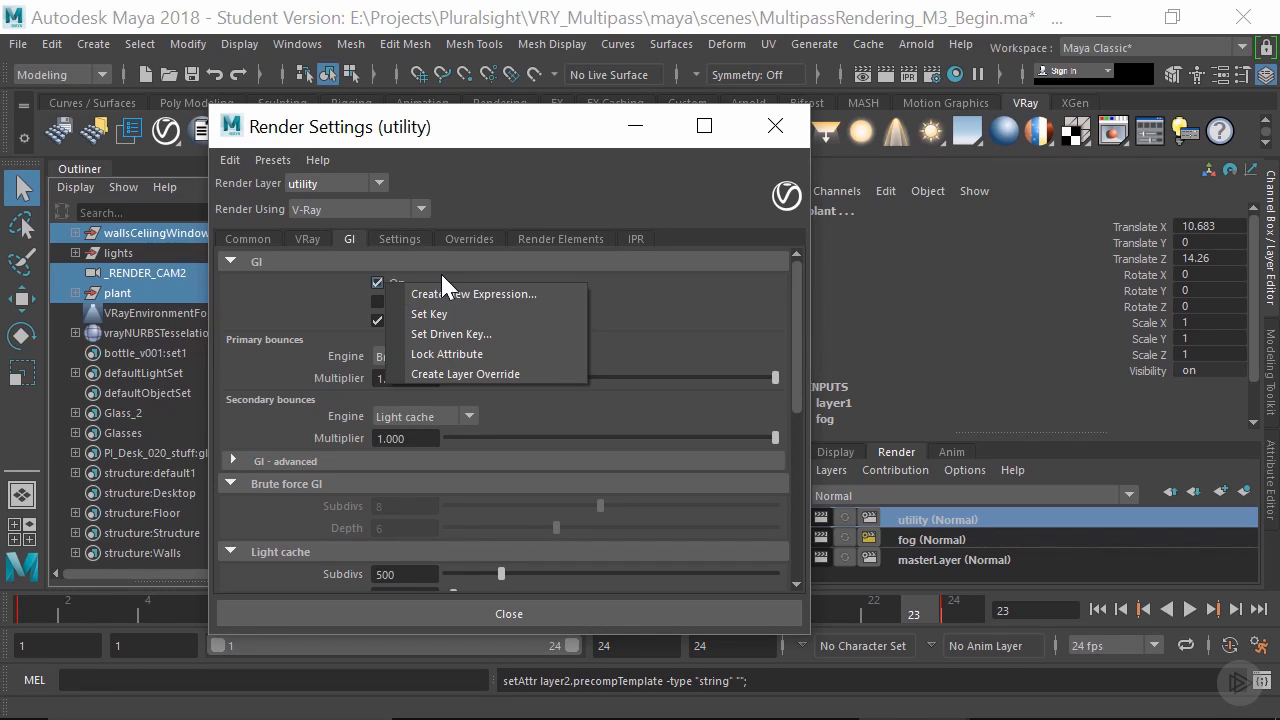
pyautogui.click(478, 372)
pyautogui.click(378, 283)
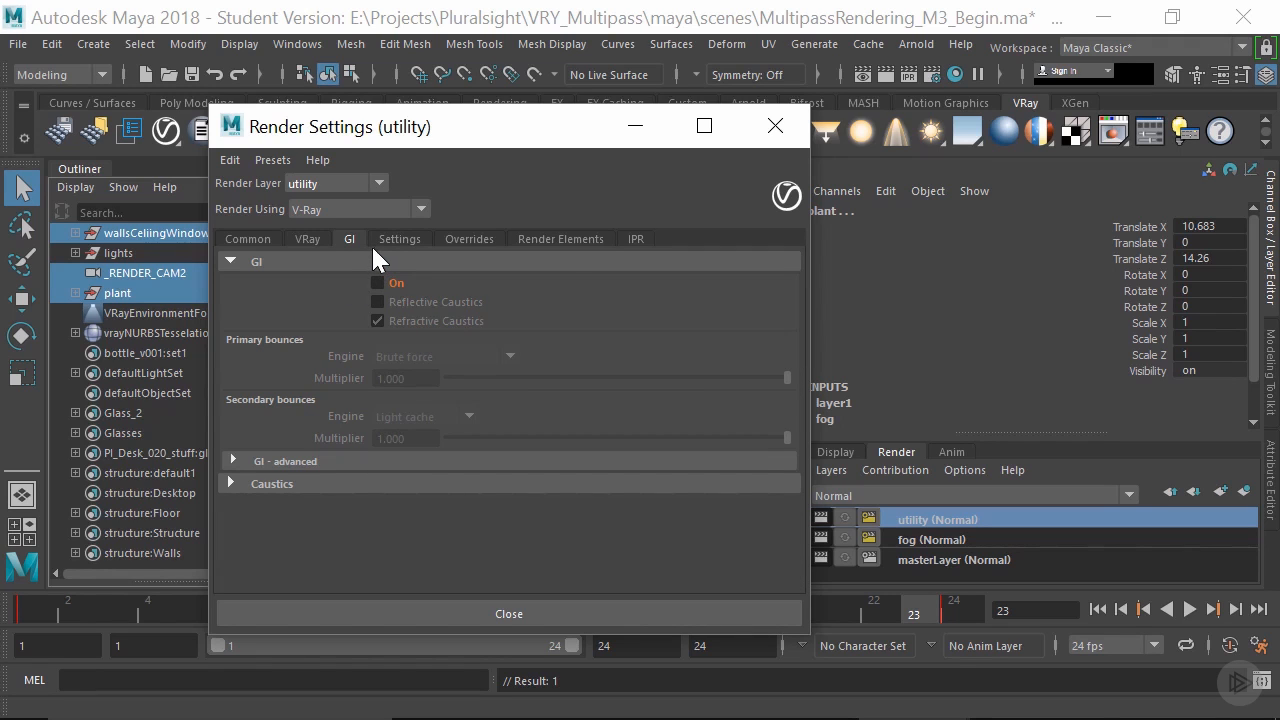
# Add a Material ID render element to the utility layer and show its attributes, including the Extra VRay Attributes.
pyautogui.click(546, 239)
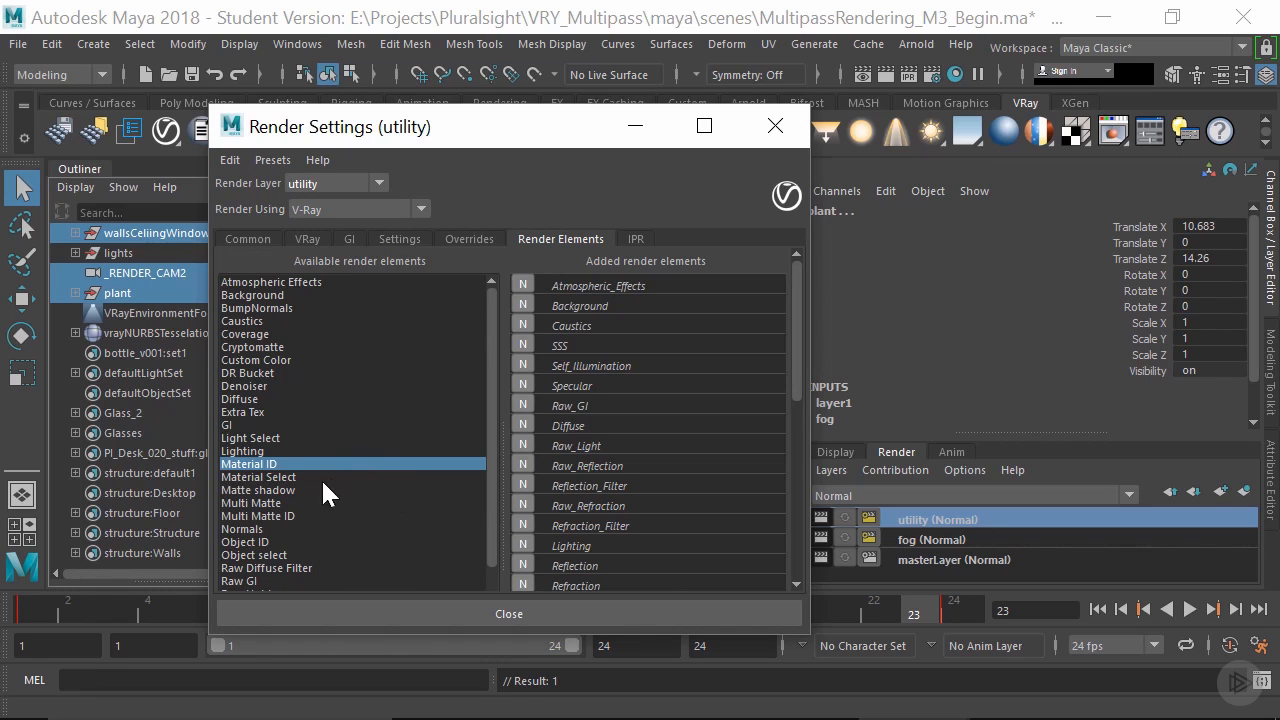
pyautogui.doubleClick(267, 457)
pyautogui.doubleClick(267, 453)
pyautogui.scroll(-3, 271, 458)
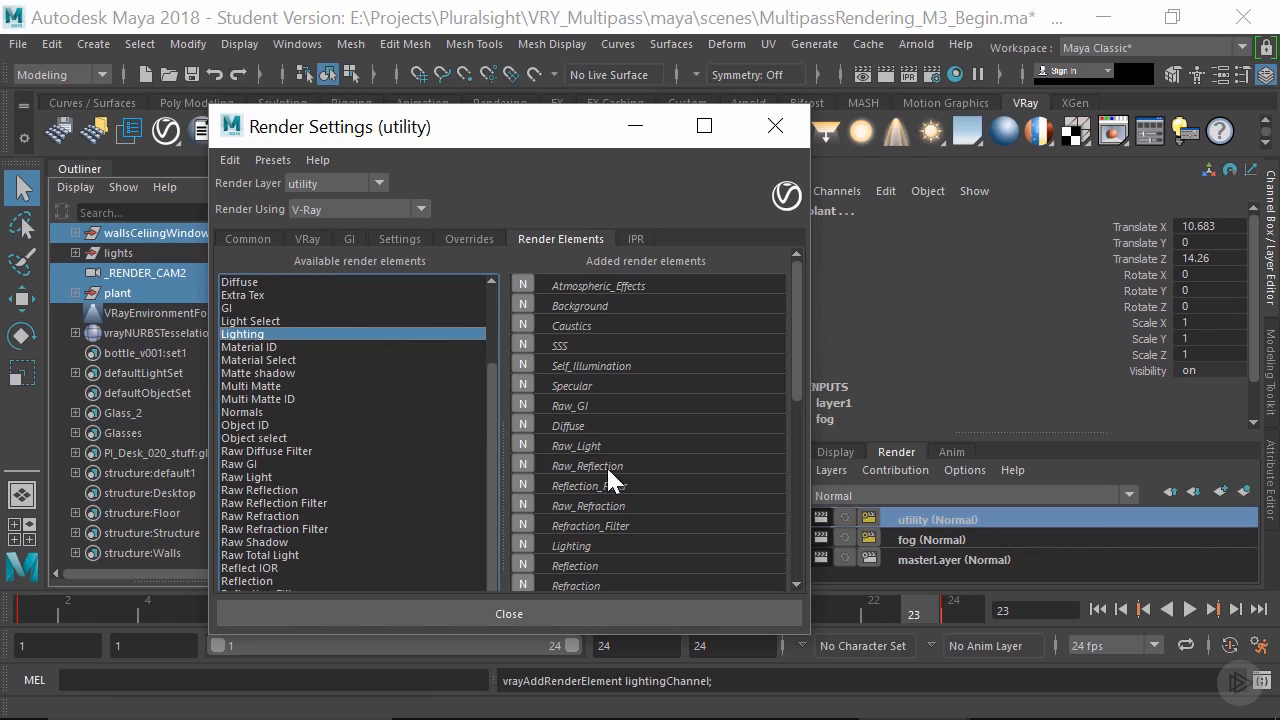
pyautogui.moveTo(793, 361); pyautogui.dragTo(798, 392)
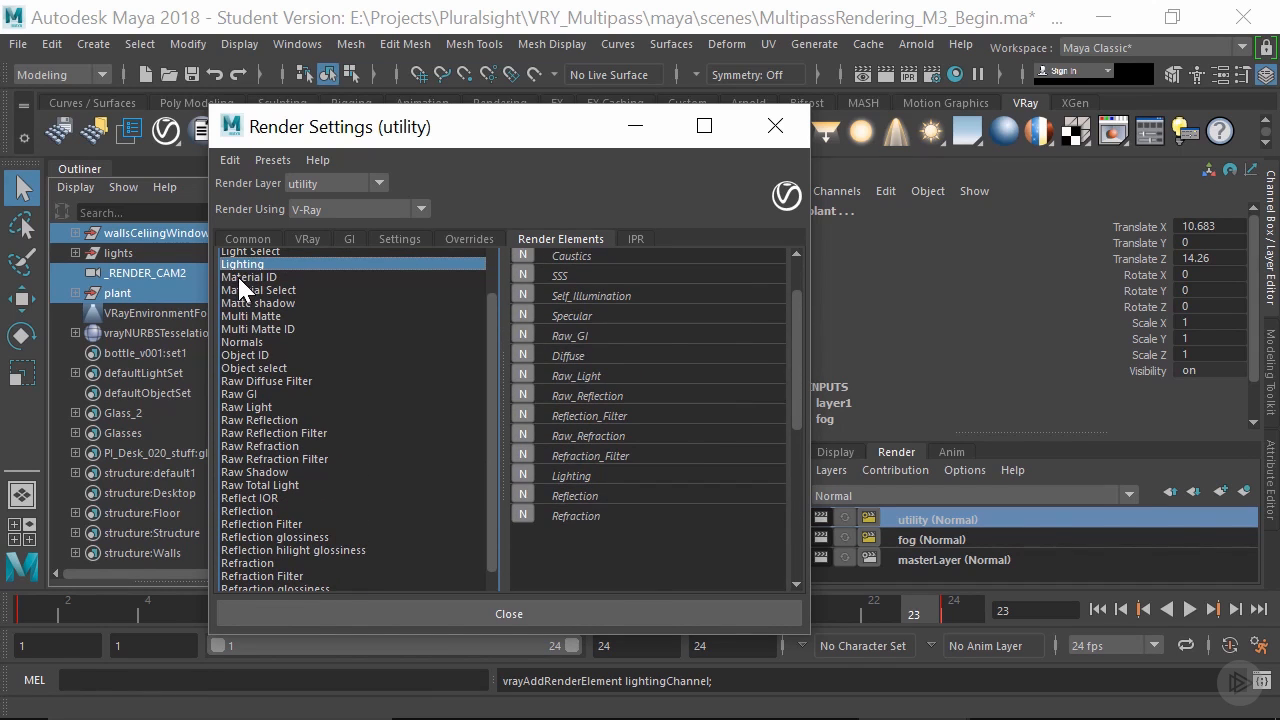
pyautogui.doubleClick(237, 277)
pyautogui.click(612, 533)
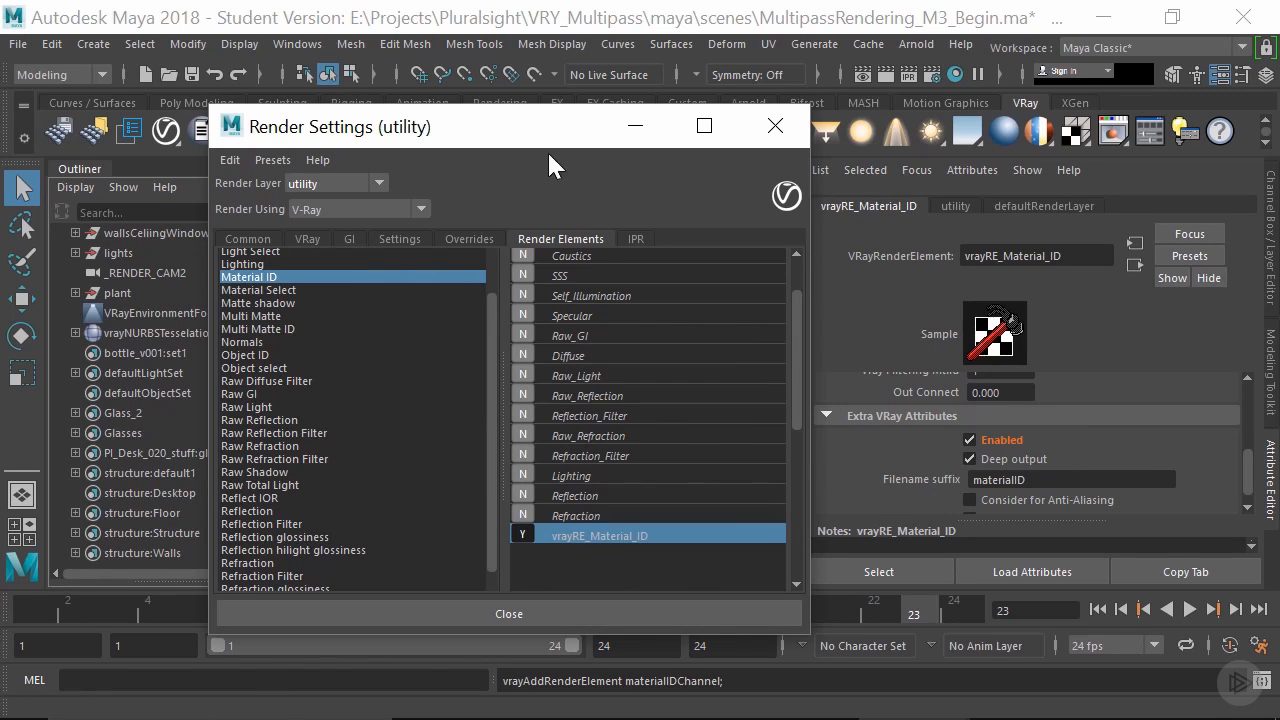
pyautogui.moveTo(540, 132); pyautogui.dragTo(414, 130)
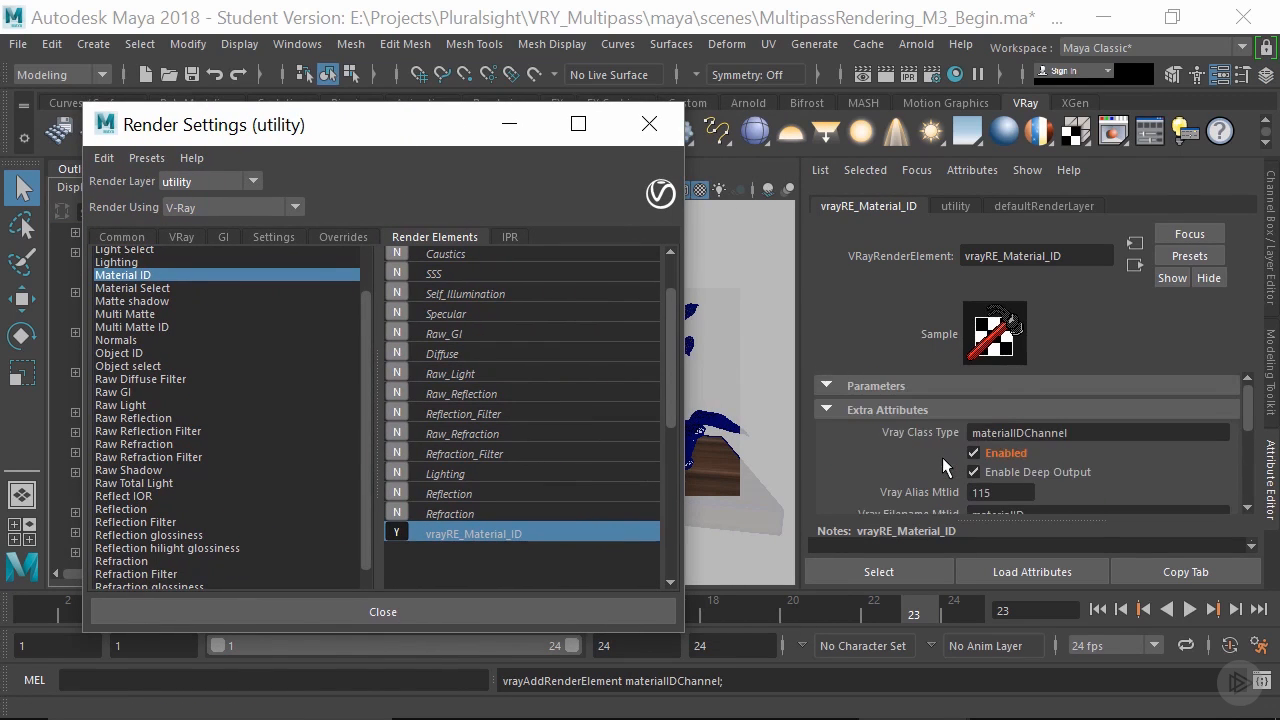
pyautogui.scroll(-2, 920, 448)
pyautogui.scroll(-3, 922, 450)
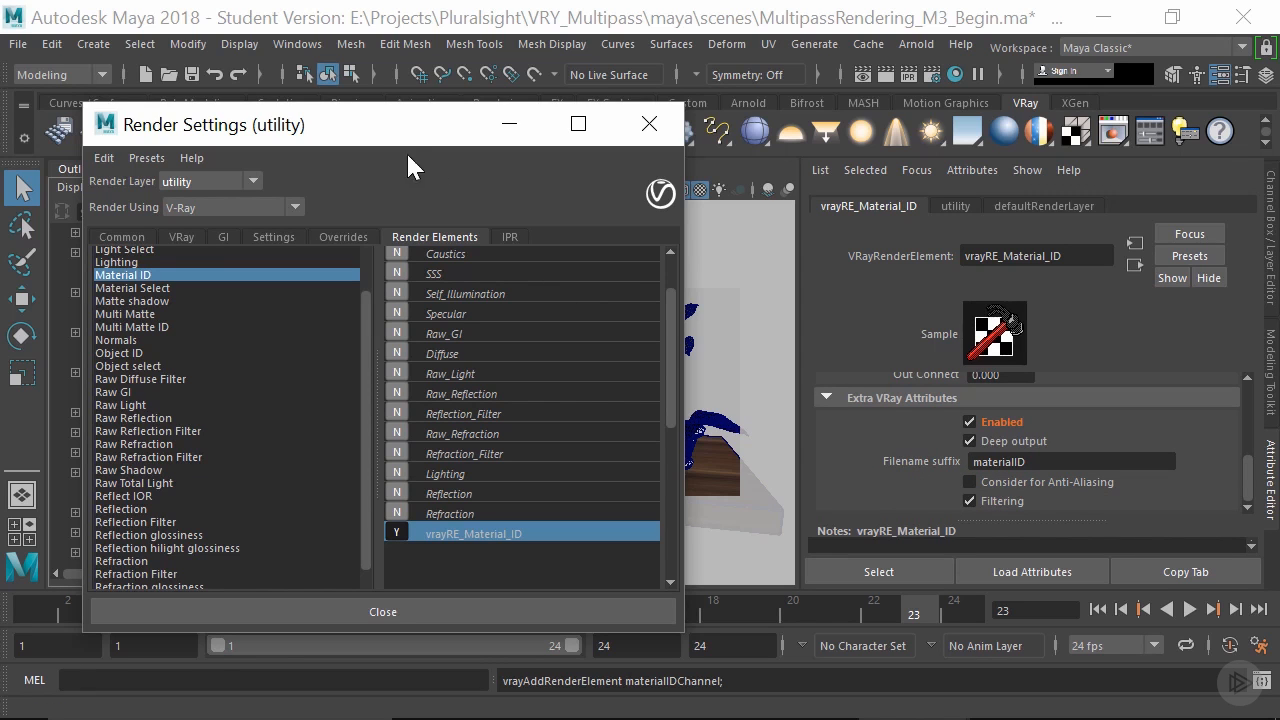
# Select the whiskey bottle in the viewport and show the attributes of its Glass3 material.
pyautogui.moveTo(404, 140); pyautogui.dragTo(577, 483)
pyautogui.click(638, 428)
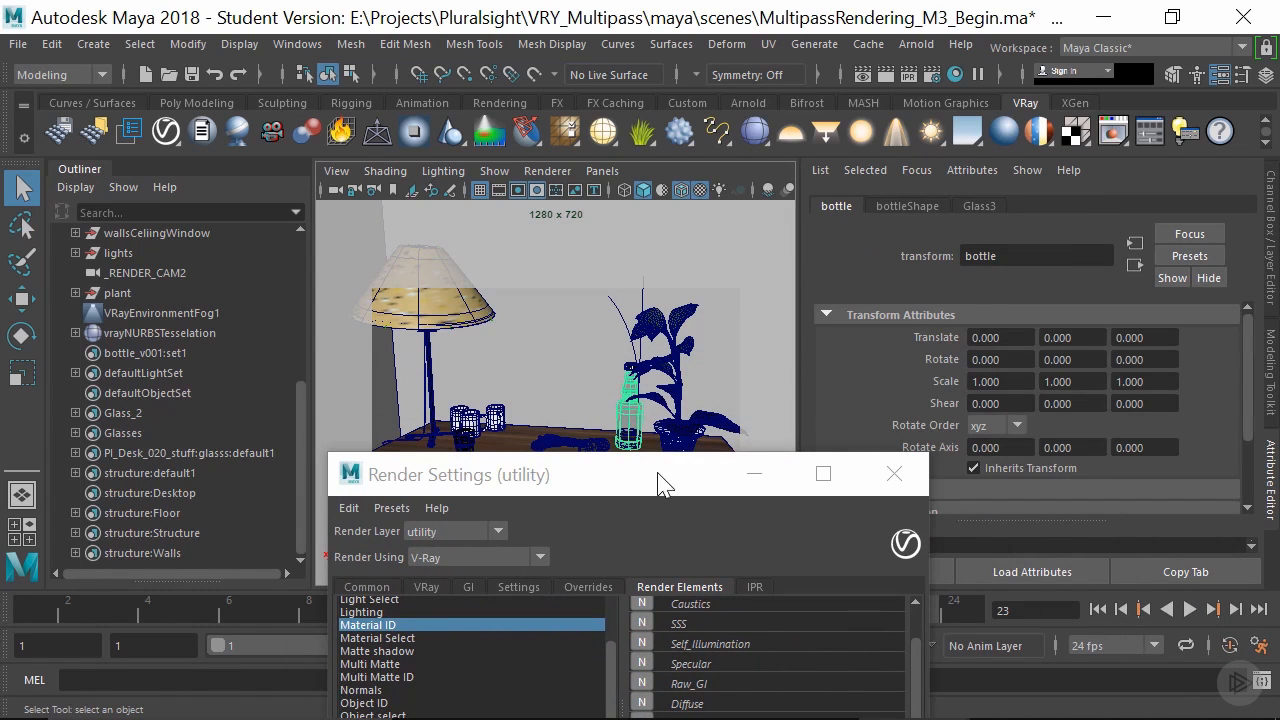
pyautogui.moveTo(660, 484); pyautogui.dragTo(396, 188)
pyautogui.click(982, 205)
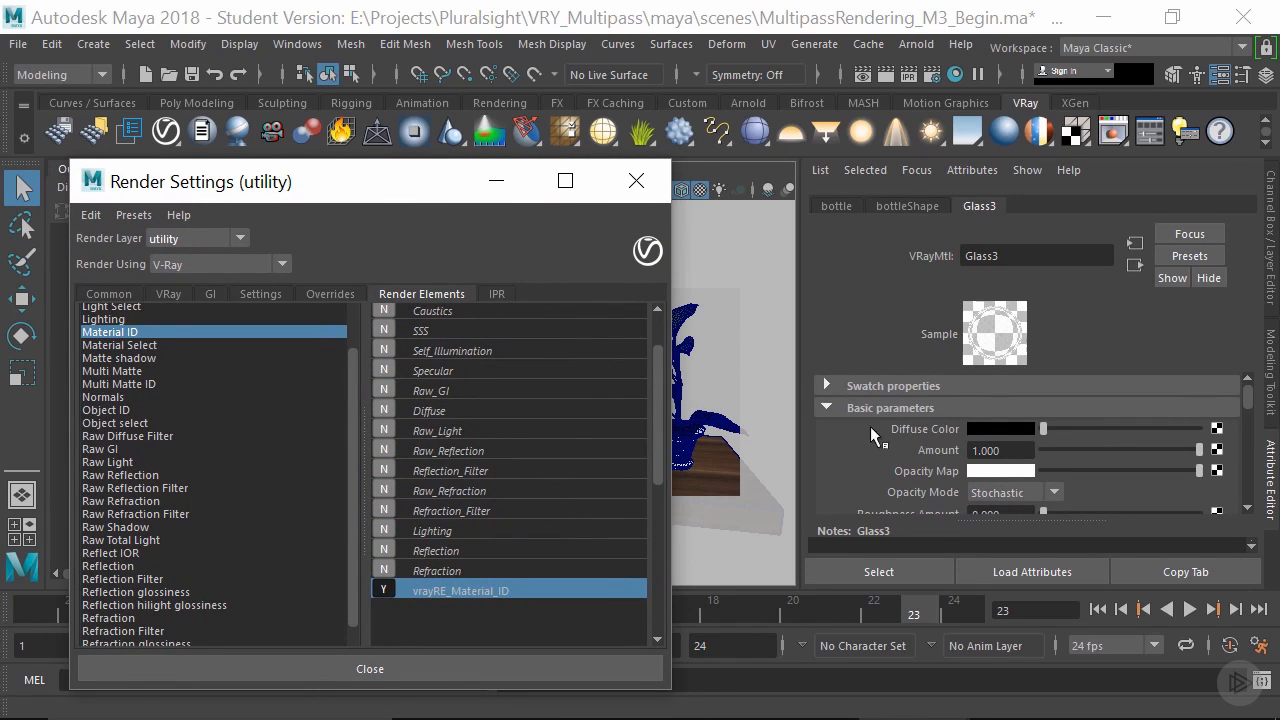
# Expand the Extra VRay Attributes of Glass3 and examine its Material ID color and Multimatte ID.
pyautogui.scroll(-15, 880, 430)
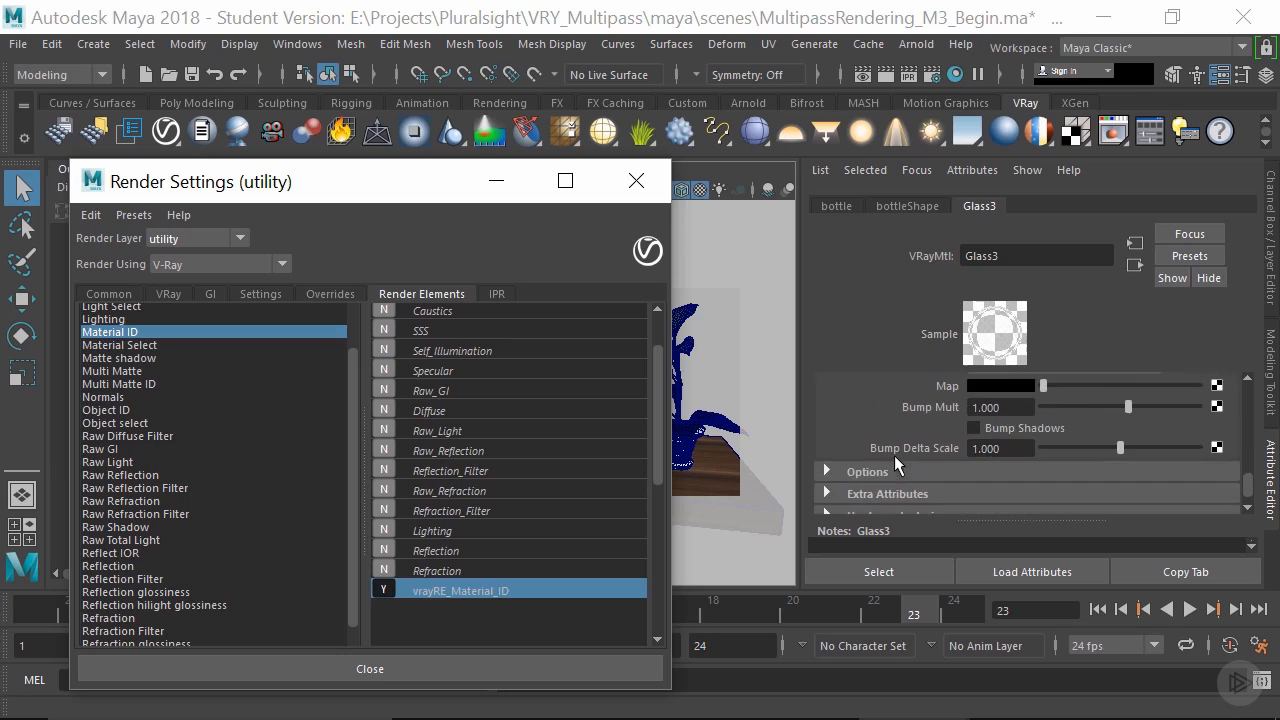
pyautogui.scroll(-1, 883, 459)
pyautogui.click(835, 457)
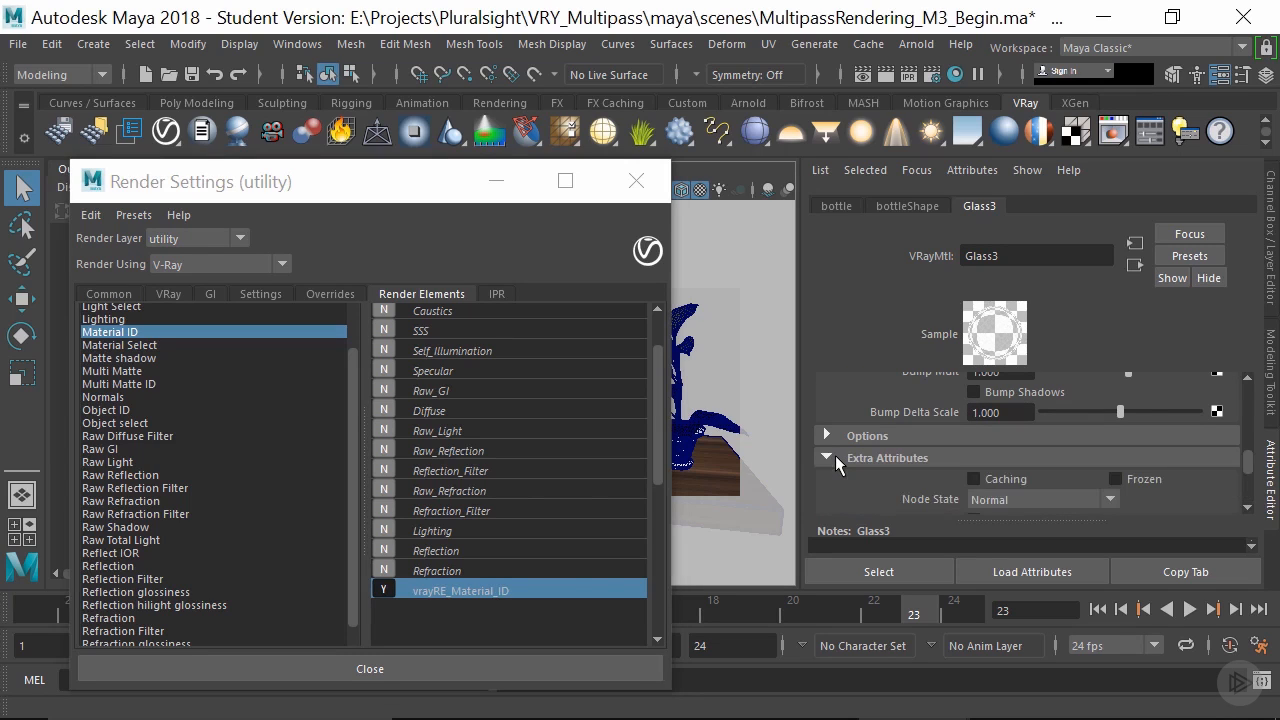
pyautogui.click(835, 457)
pyautogui.click(835, 457)
pyautogui.click(835, 457)
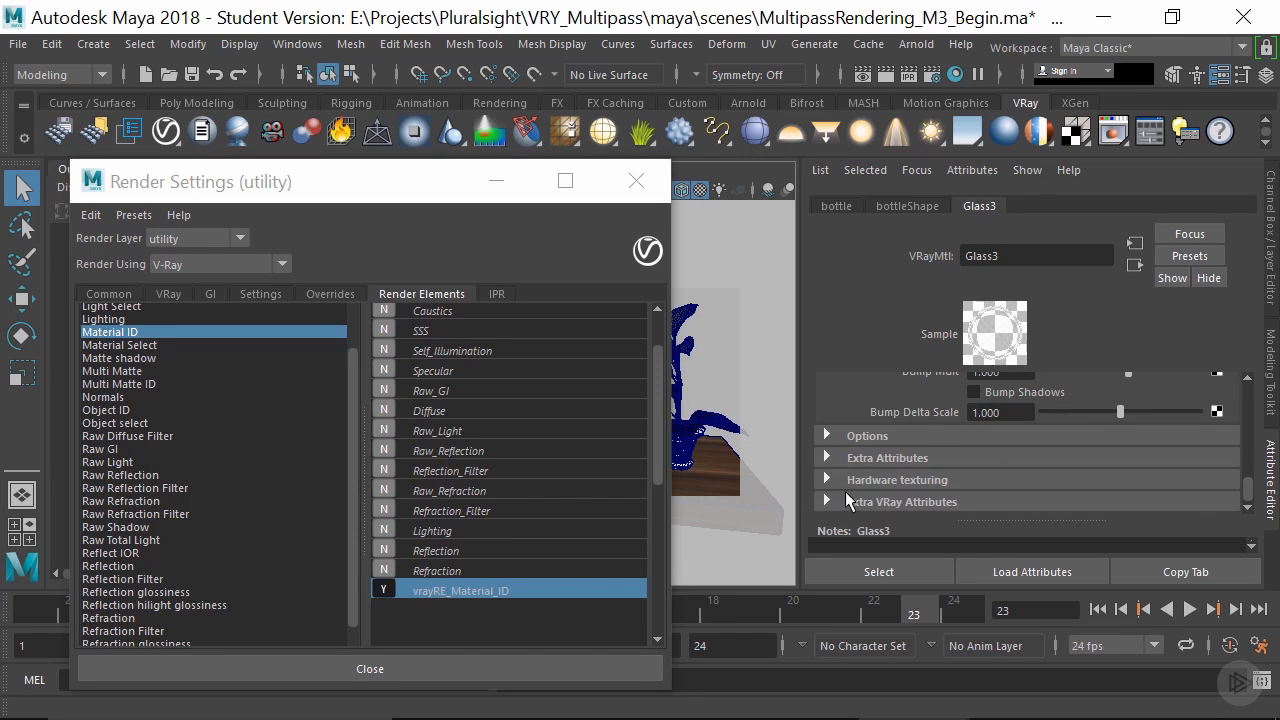
pyautogui.click(877, 501)
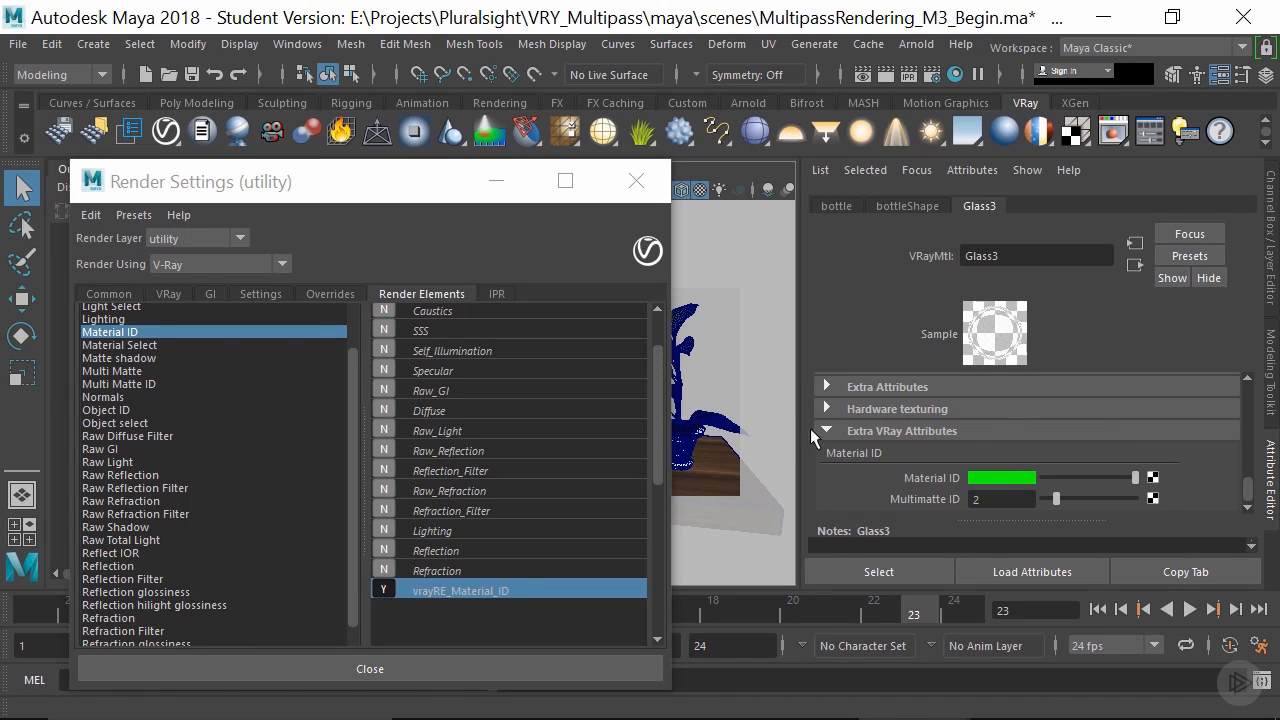
pyautogui.click(981, 478)
# Select the whiskey mesh inside the bottle group and inspect the Material ID settings of whiskey_mat_main.
pyautogui.moveTo(290, 190); pyautogui.dragTo(417, 306)
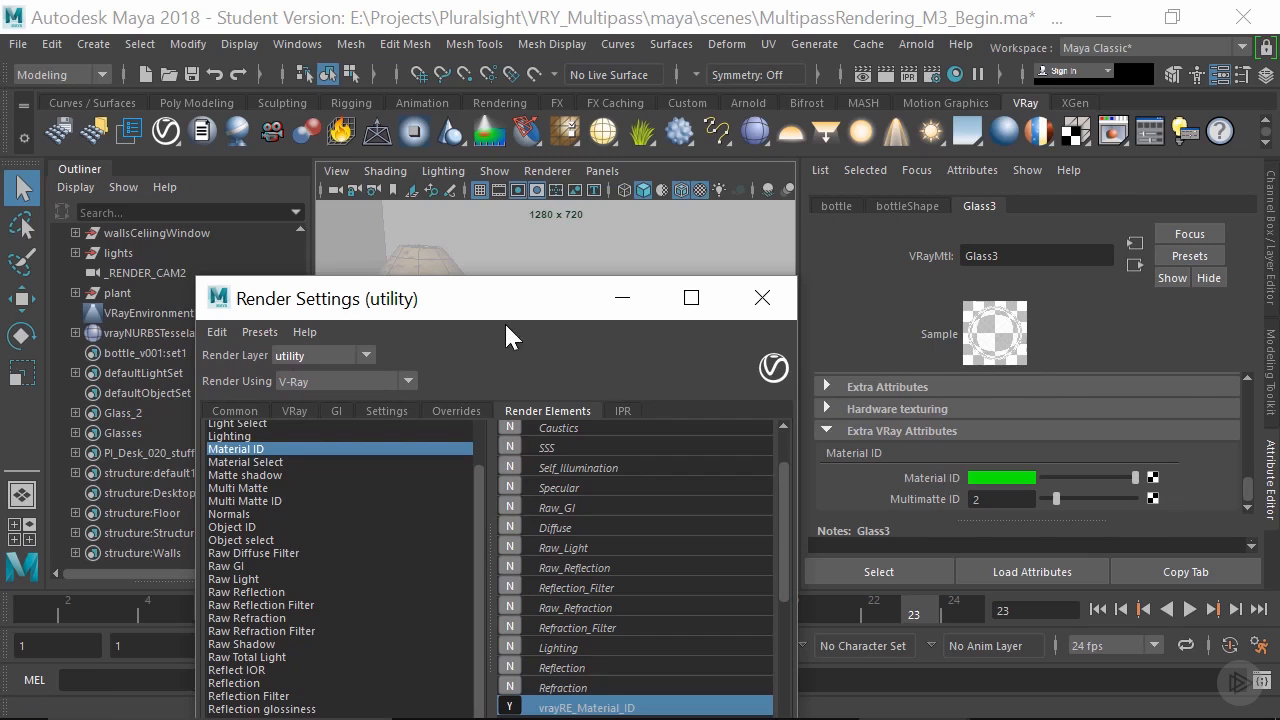
pyautogui.moveTo(500, 319); pyautogui.dragTo(804, 511)
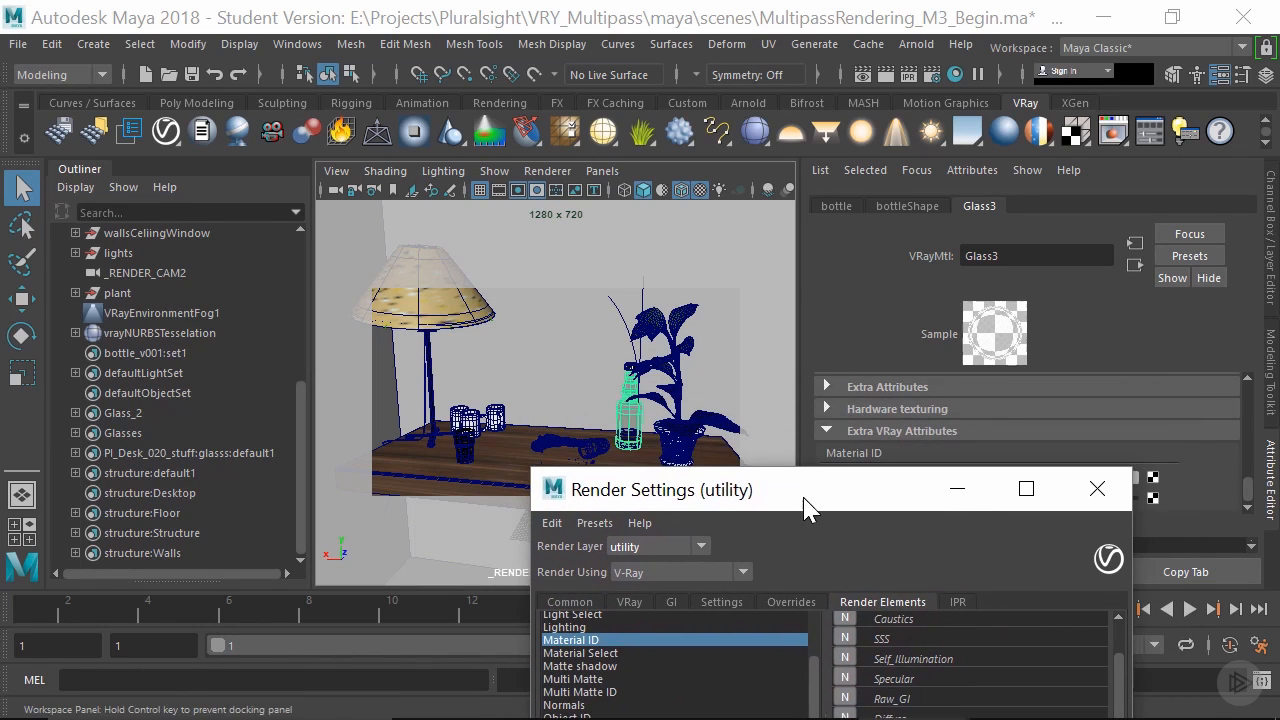
pyautogui.click(627, 420)
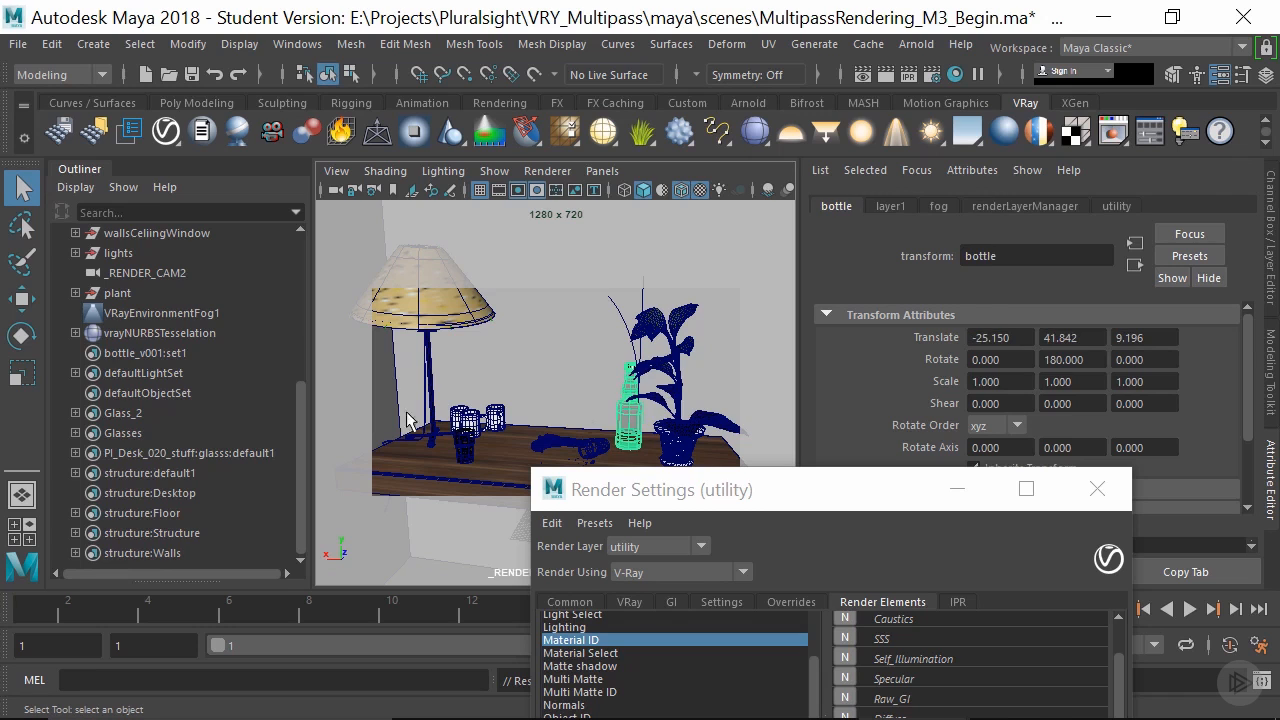
pyautogui.scroll(5, 137, 410)
pyautogui.click(75, 313)
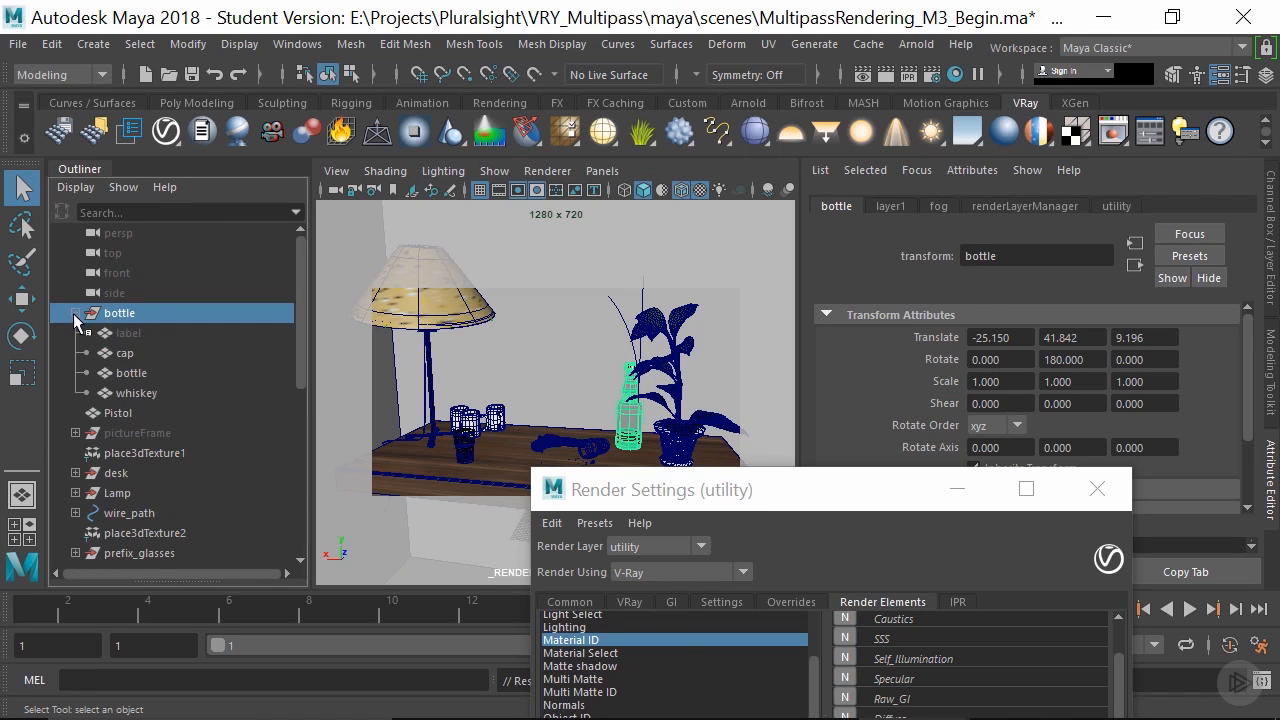
pyautogui.click(142, 392)
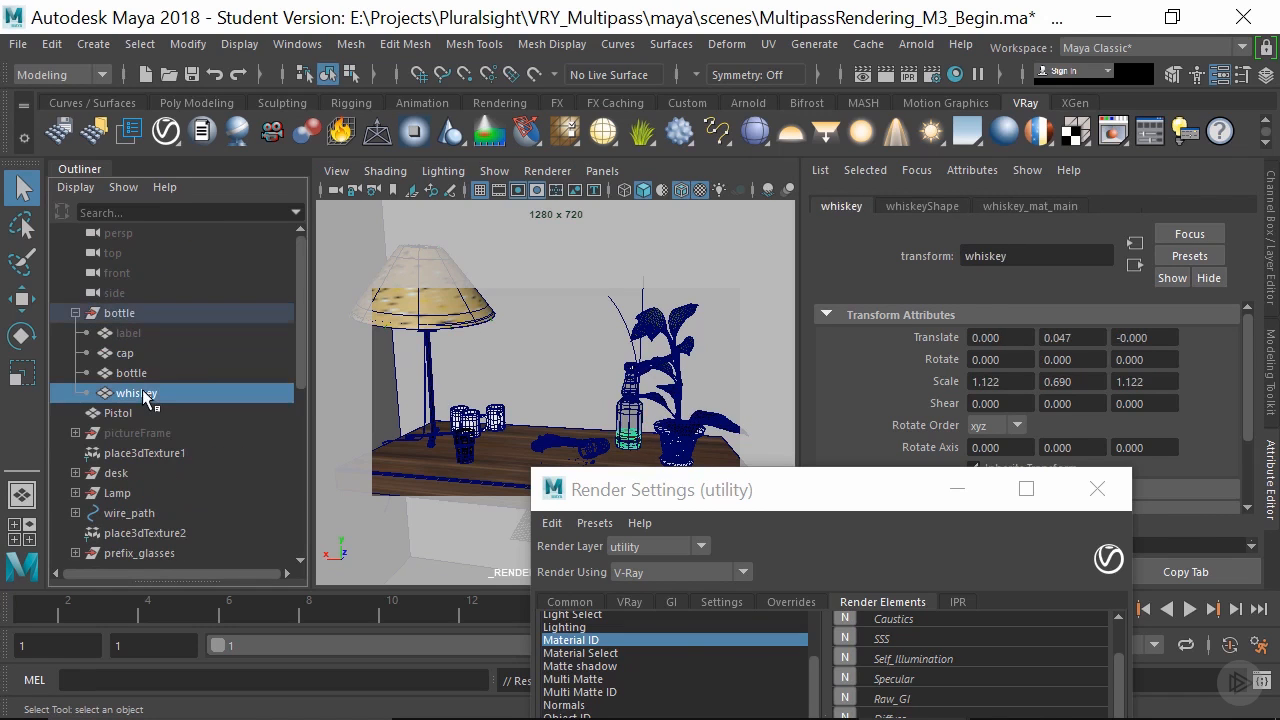
pyautogui.click(1021, 206)
pyautogui.moveTo(866, 494); pyautogui.dragTo(316, 251)
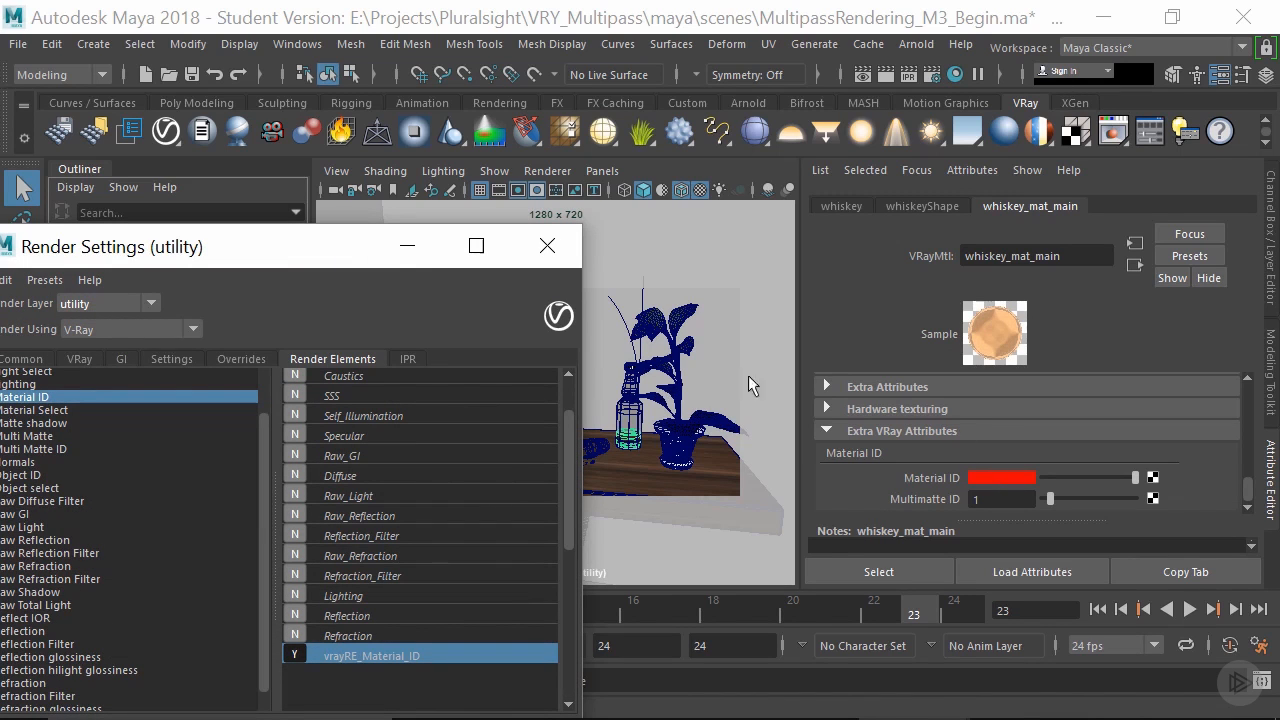
# Render the current frame of the utility layer and display the vrayRE_Material_ID channel in the V-Ray frame buffer.
pyautogui.moveTo(306, 266); pyautogui.dragTo(627, 268)
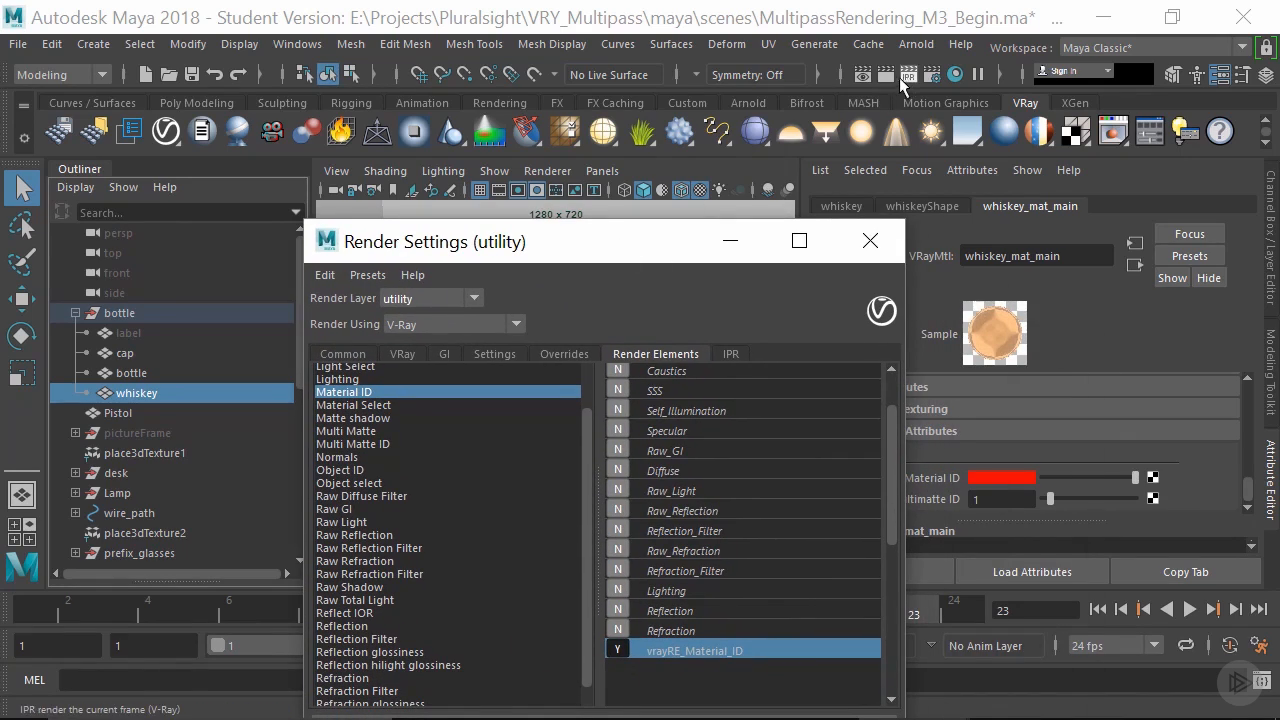
pyautogui.click(897, 77)
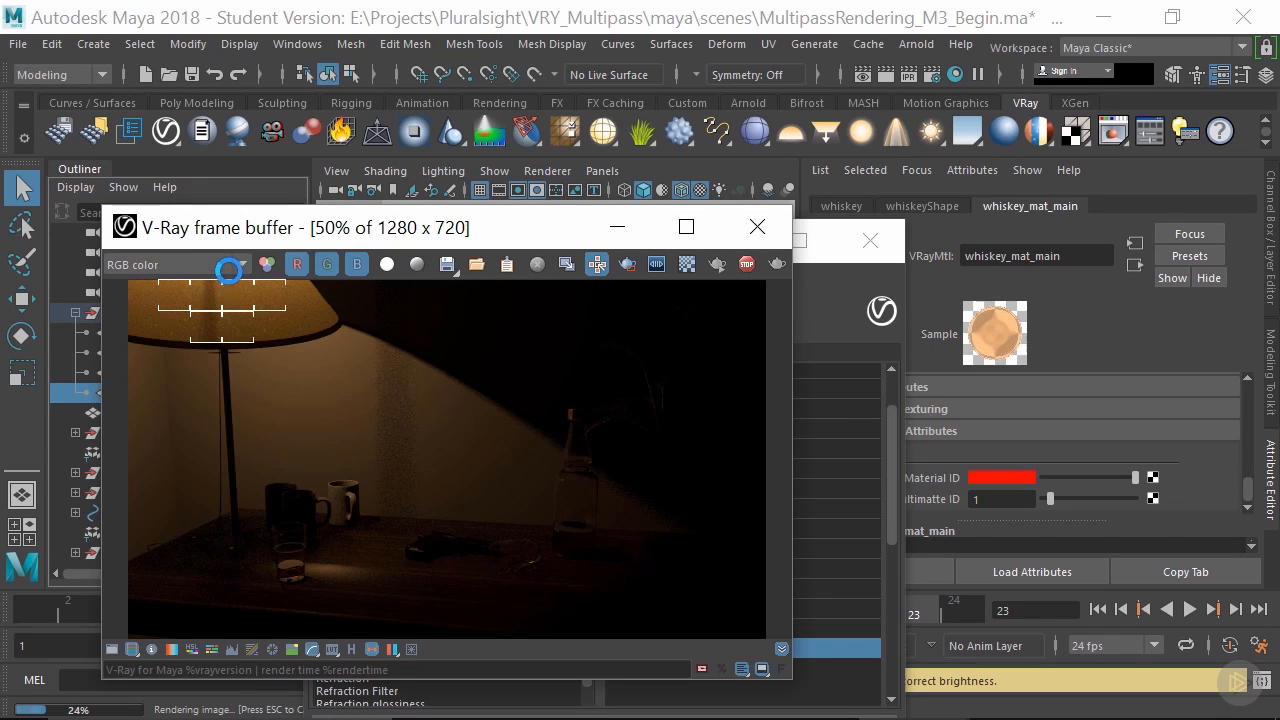
pyautogui.click(222, 265)
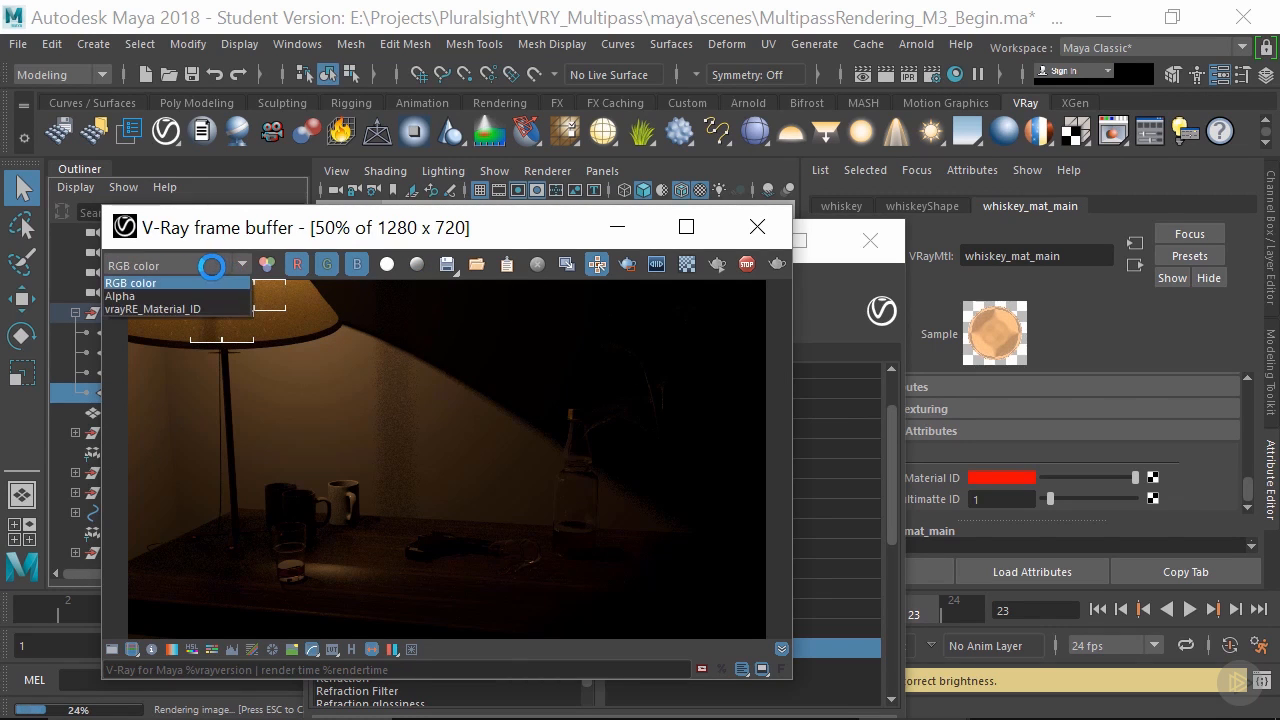
pyautogui.click(184, 308)
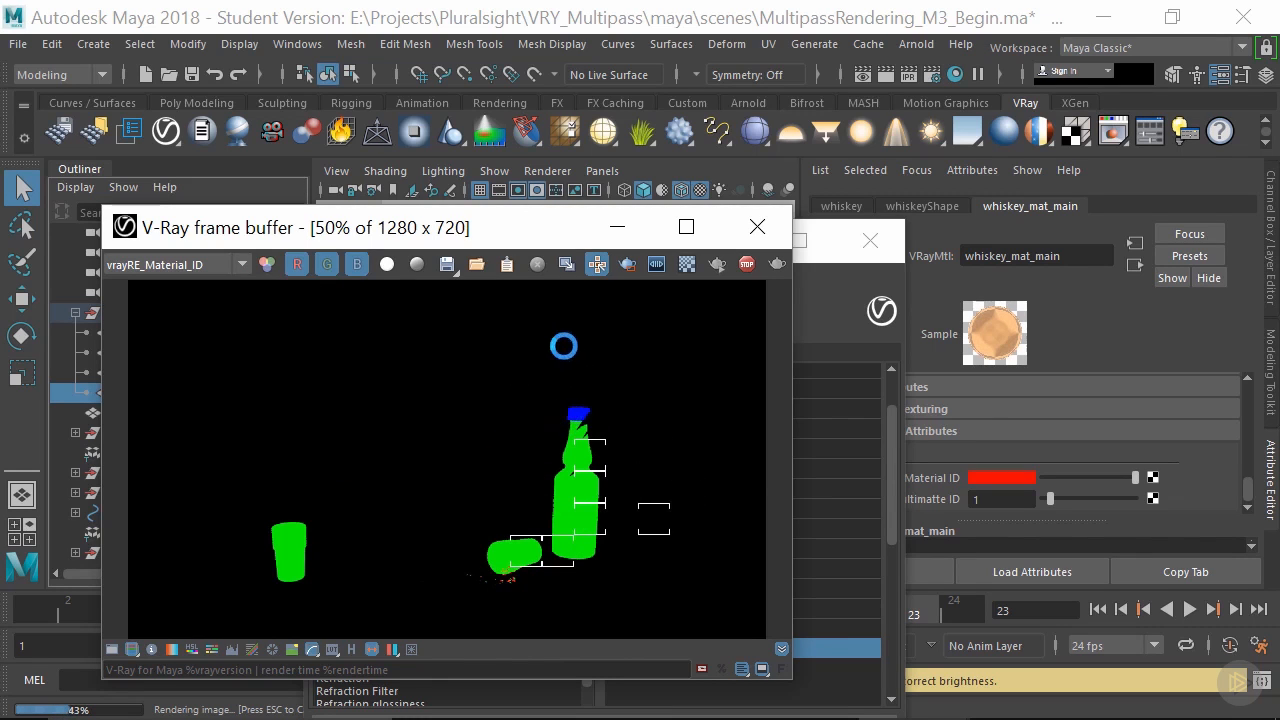
# Select the cap mesh and inspect the Material ID color and Multimatte ID of its bottle_top_mat material.
pyautogui.moveTo(432, 237); pyautogui.dragTo(672, 340)
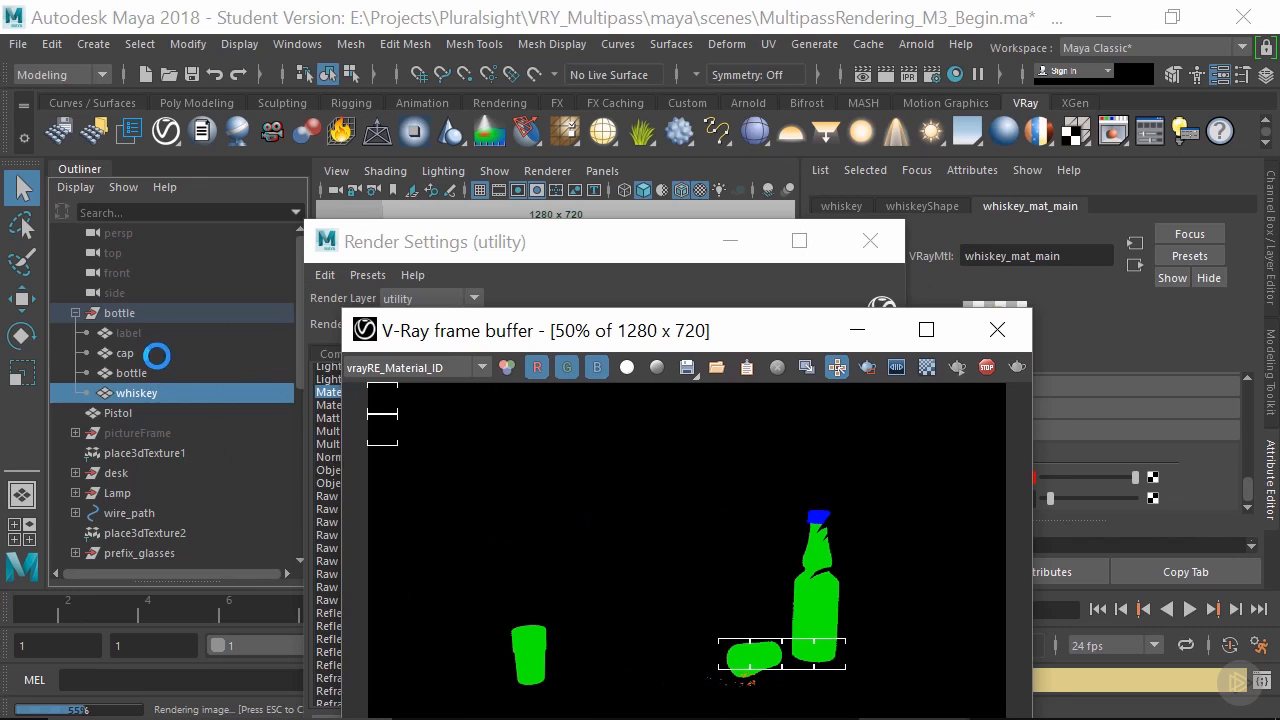
pyautogui.click(157, 353)
pyautogui.moveTo(778, 343); pyautogui.dragTo(501, 323)
pyautogui.moveTo(668, 253); pyautogui.dragTo(545, 240)
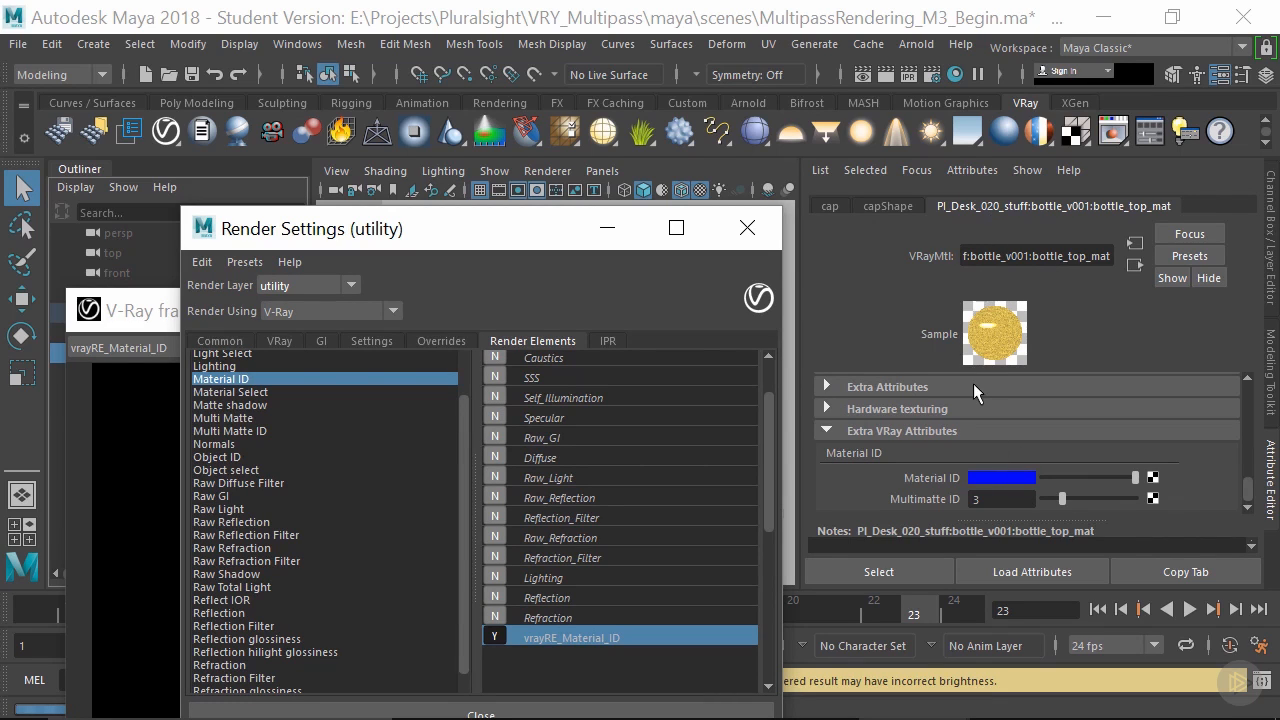
pyautogui.click(995, 499)
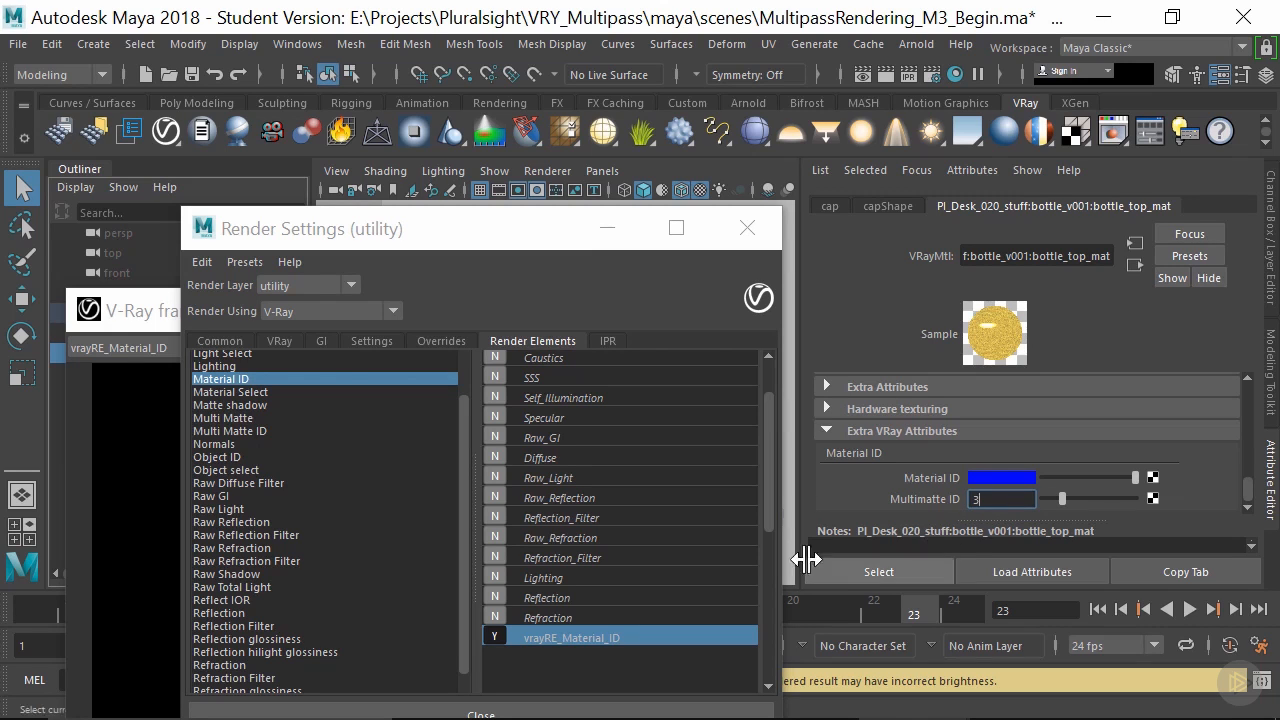
# Bring the V-Ray frame buffer forward and examine the Material ID colors of the bottle and glasses.
pyautogui.click(125, 466)
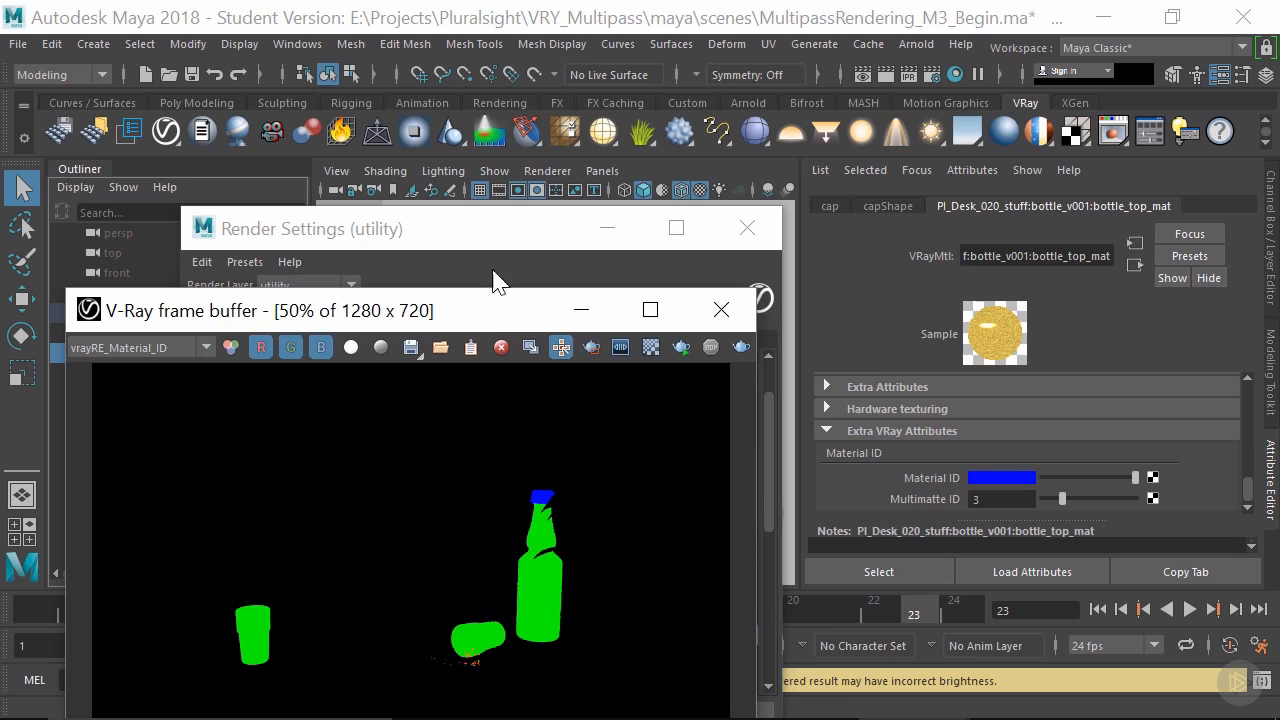
pyautogui.moveTo(490, 312); pyautogui.dragTo(512, 219)
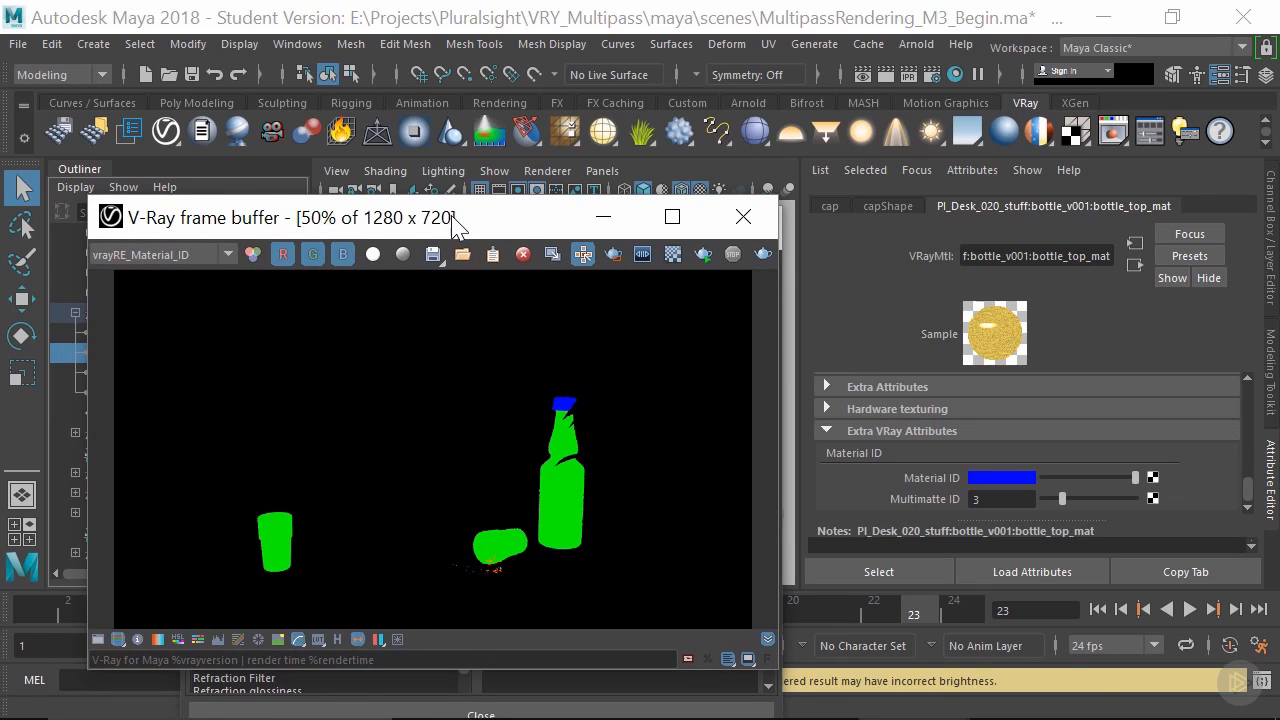
pyautogui.moveTo(451, 223); pyautogui.dragTo(600, 349)
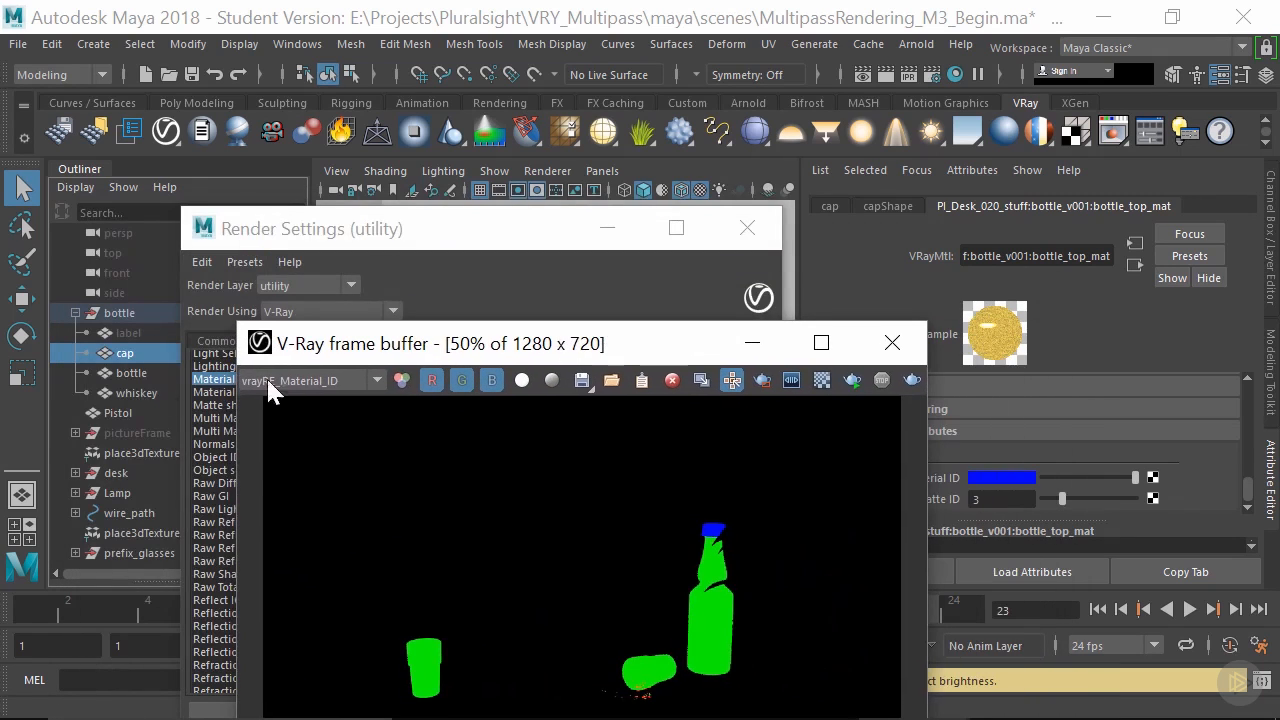
# Create a layer override for the refraction Affect Channels of the bottle's Glass3 material and set it to All channels.
pyautogui.click(140, 373)
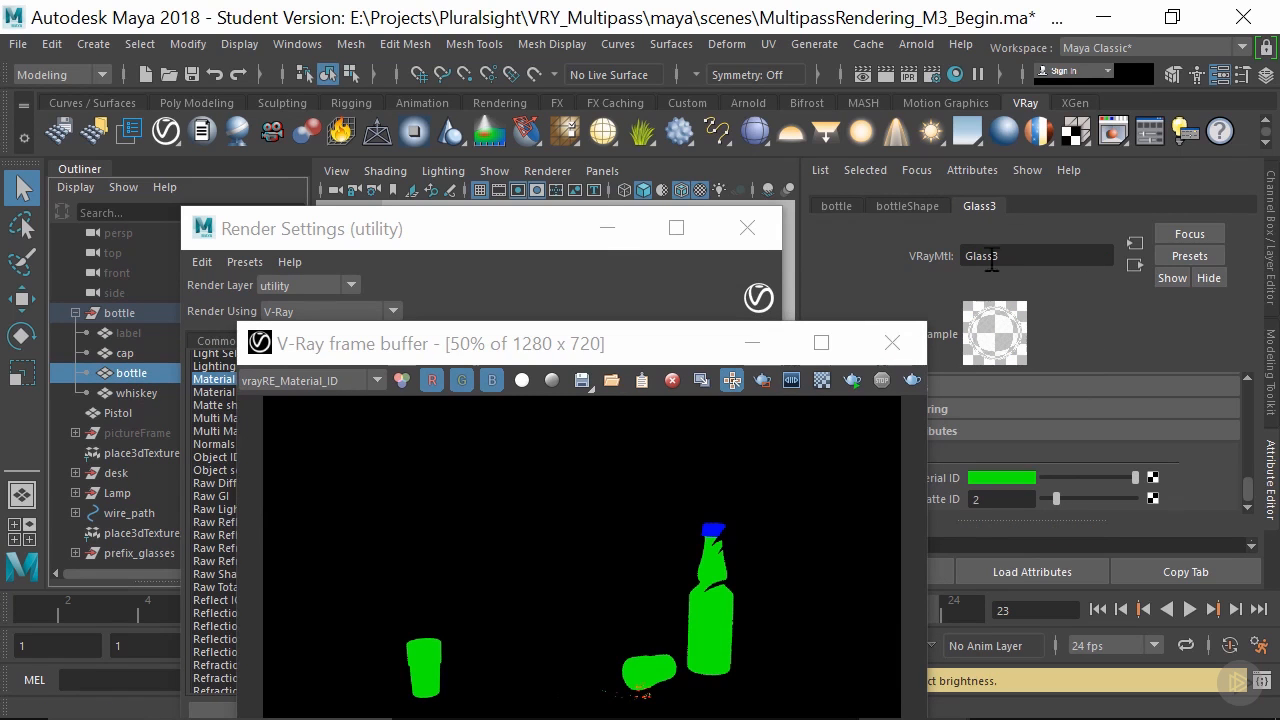
pyautogui.moveTo(637, 360); pyautogui.dragTo(480, 213)
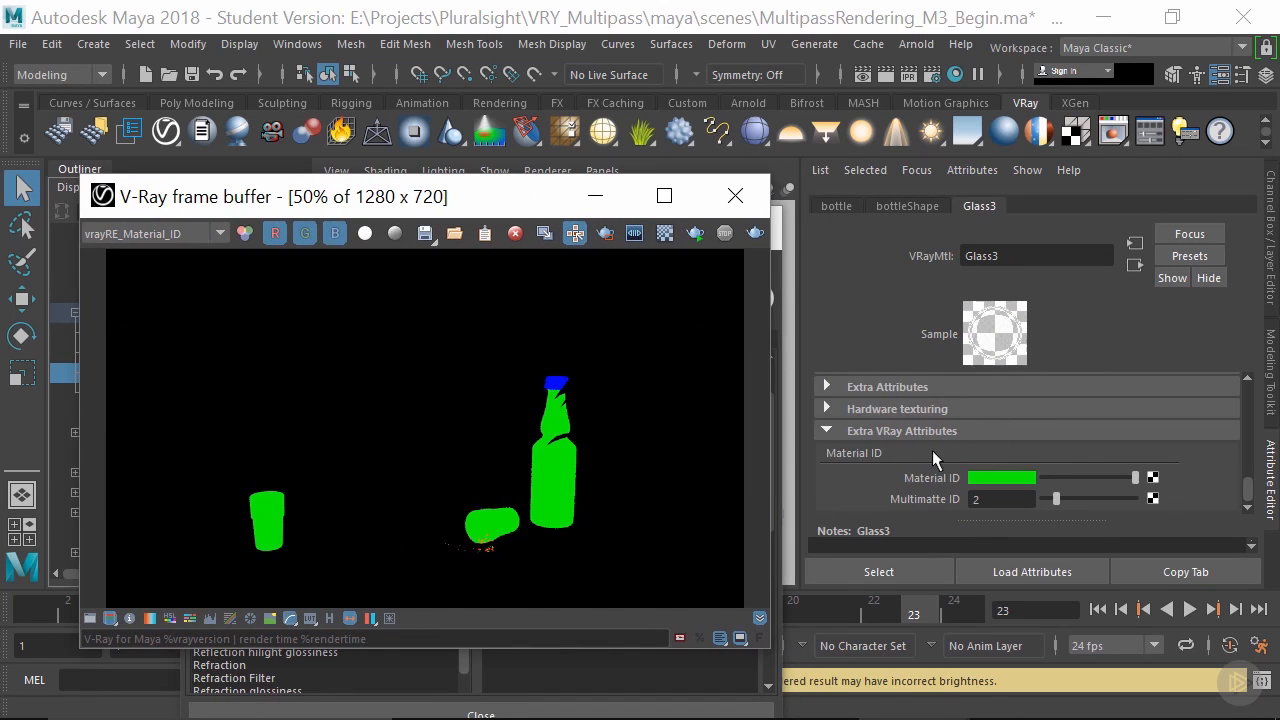
pyautogui.scroll(3, 932, 450)
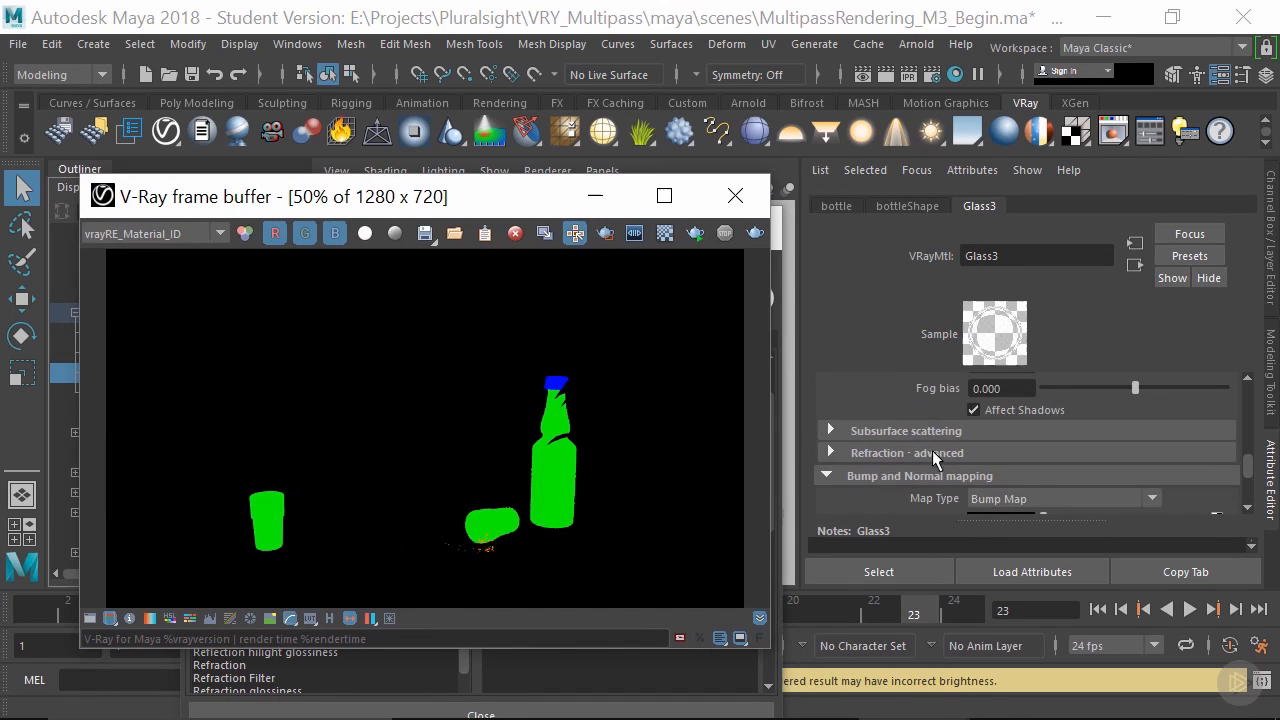
pyautogui.click(832, 451)
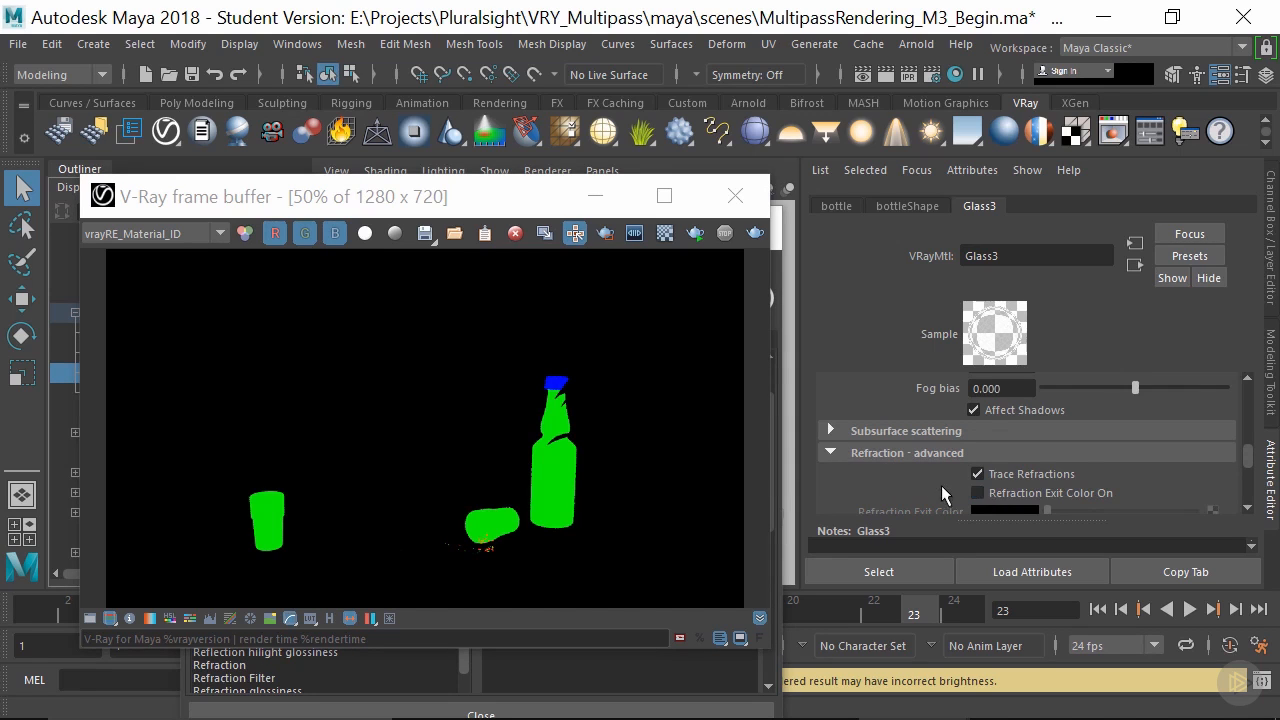
pyautogui.scroll(-1, 941, 485)
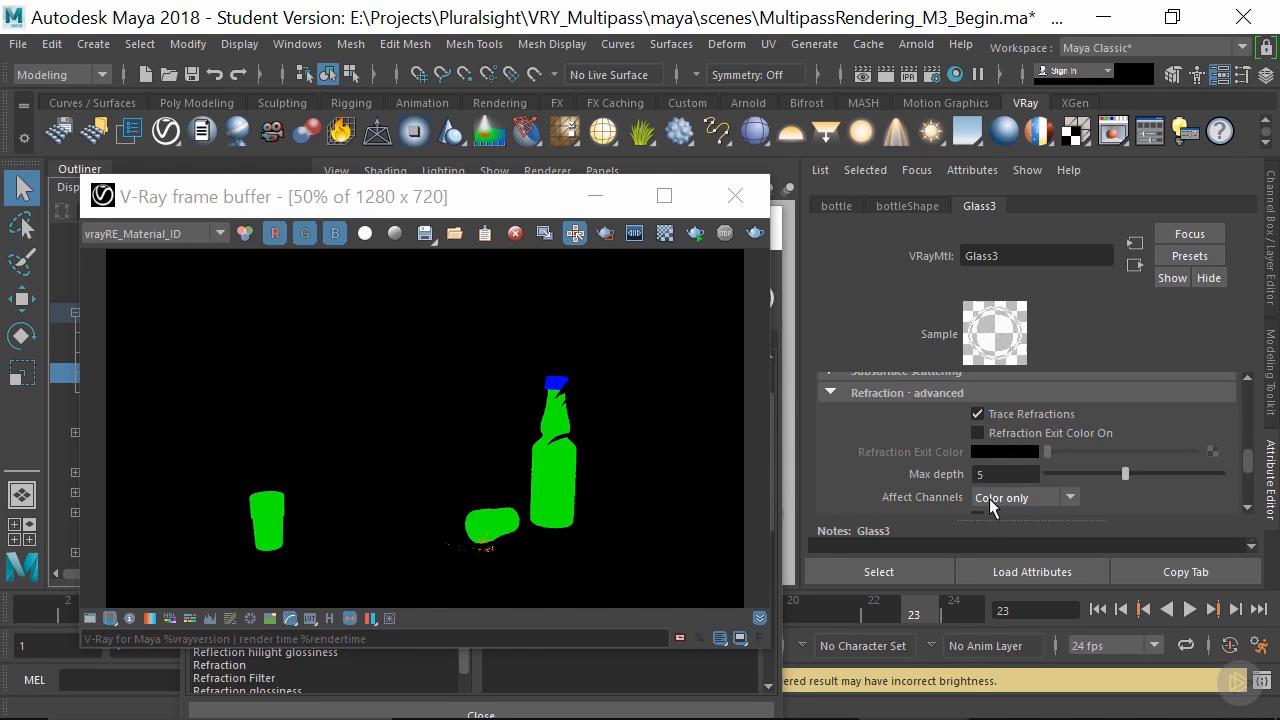
pyautogui.rightClick(953, 496)
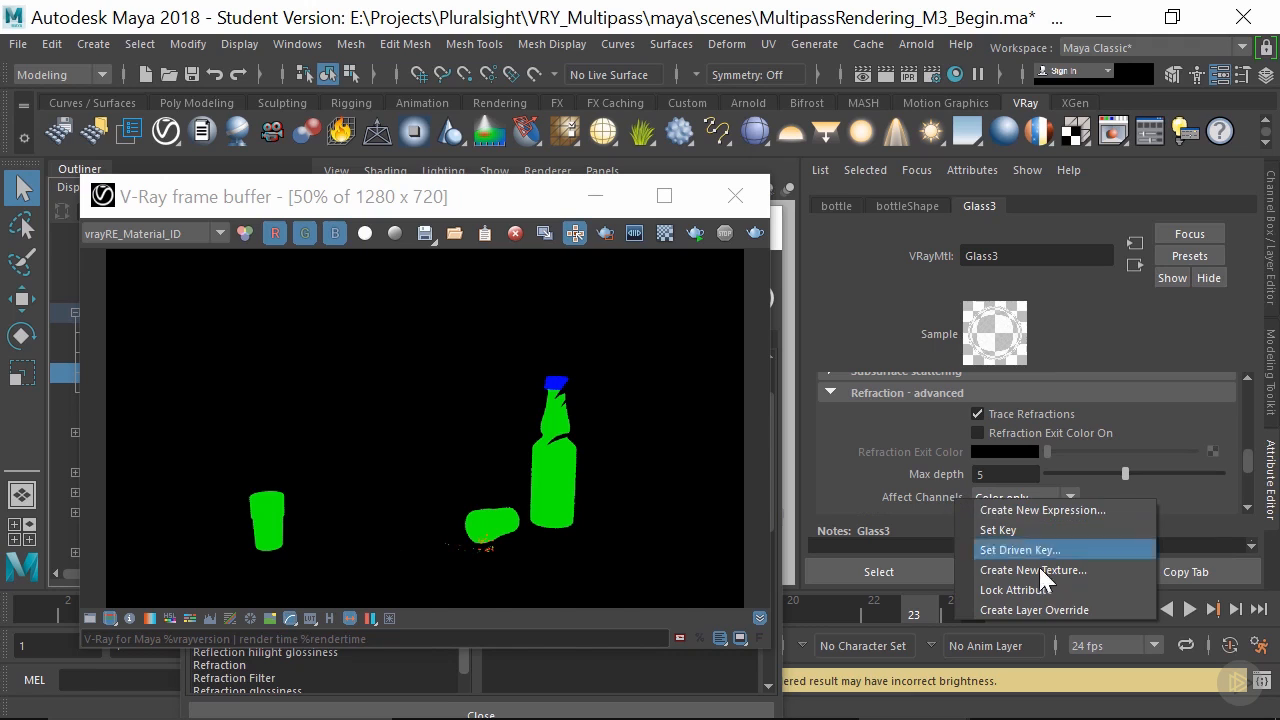
pyautogui.click(1064, 609)
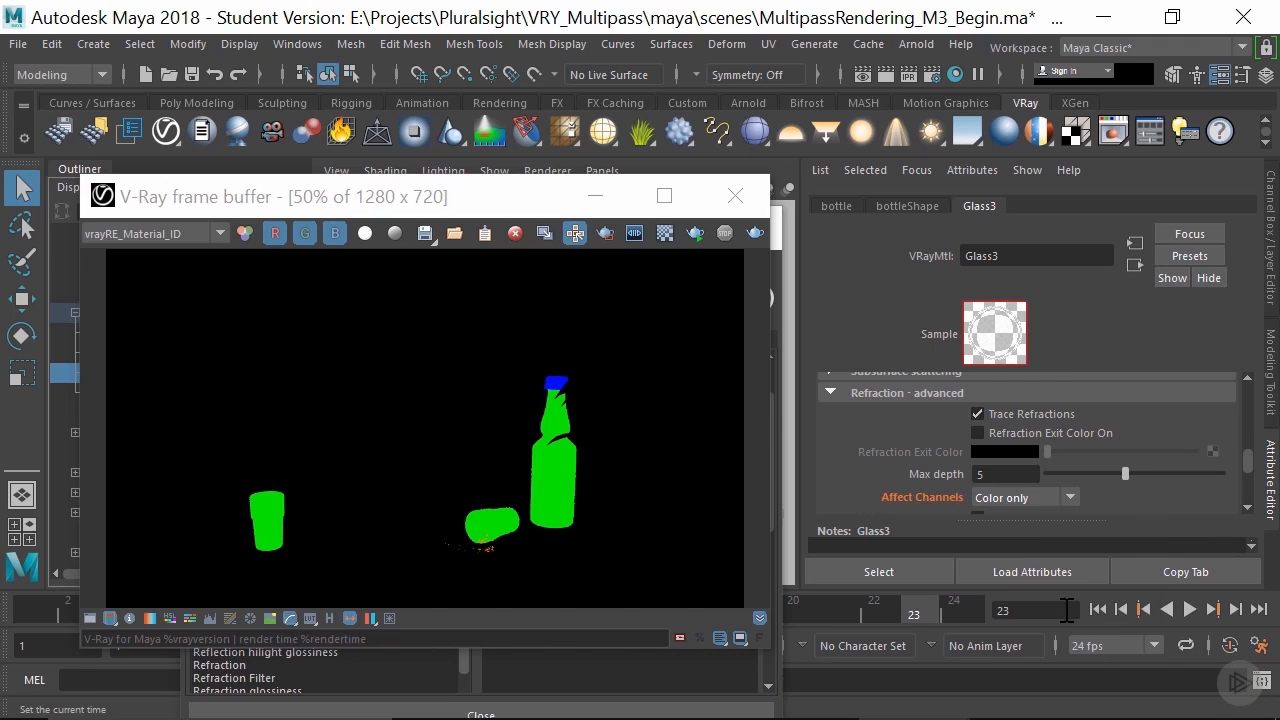
pyautogui.click(1004, 497)
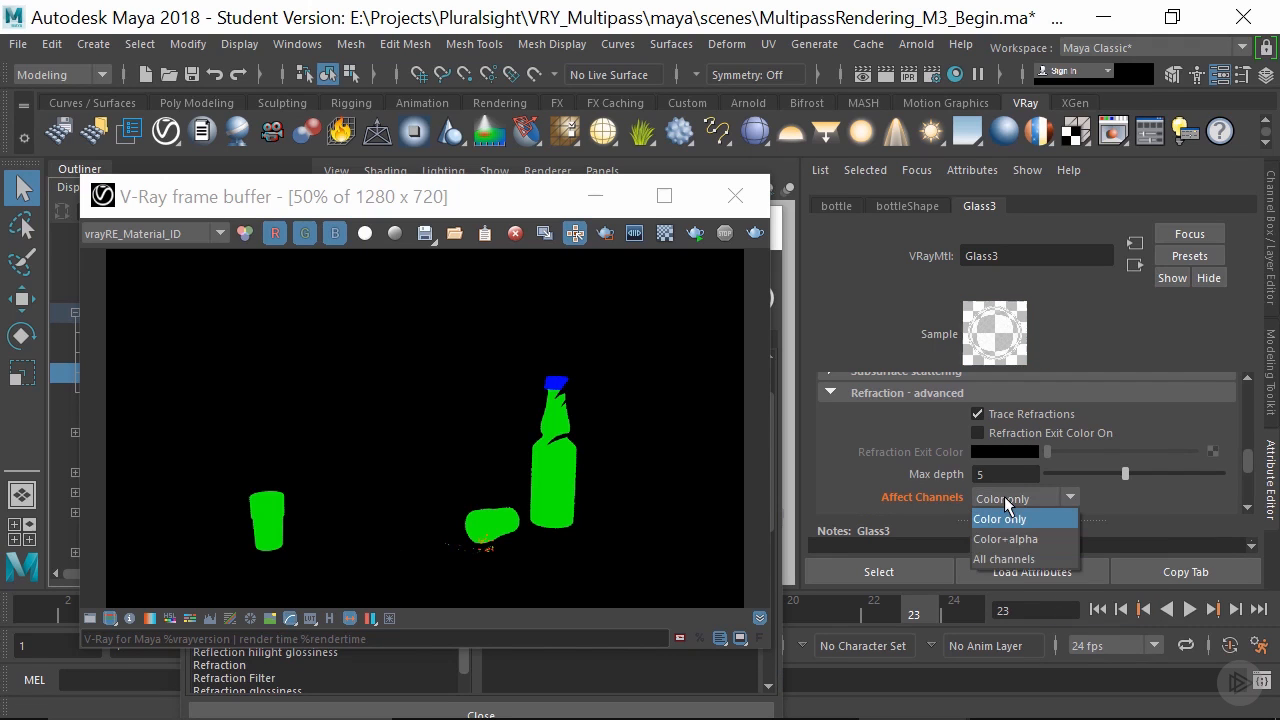
pyautogui.click(1034, 558)
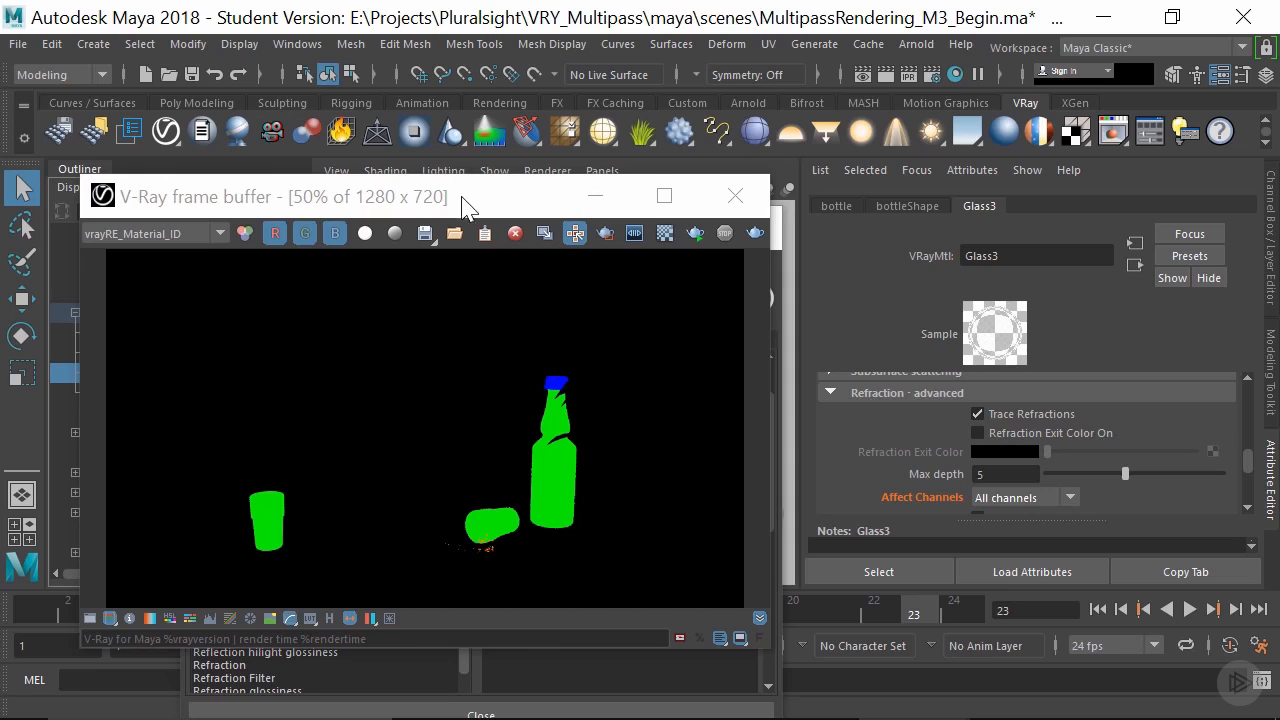
# Create a layer override for the refraction Affect Channels of the whiskey mesh's whiskey_mat_main material.
pyautogui.moveTo(442, 201); pyautogui.dragTo(505, 322)
pyautogui.click(153, 393)
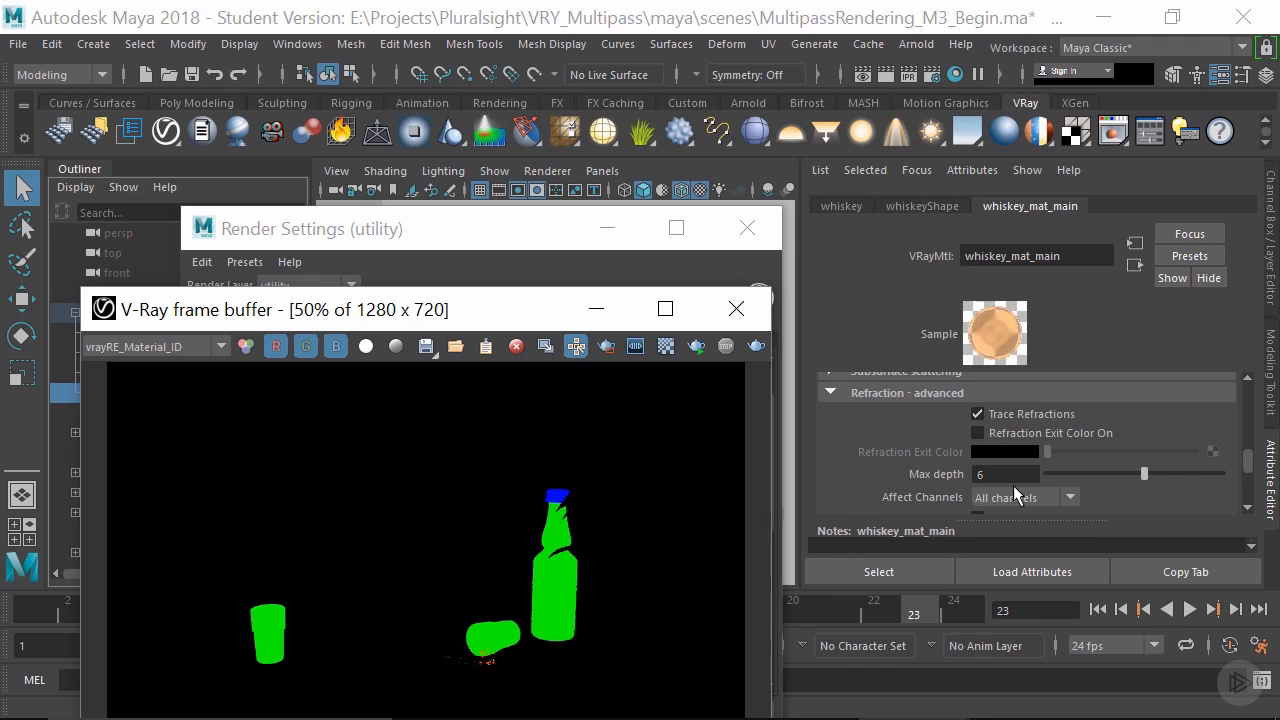
pyautogui.rightClick(946, 497)
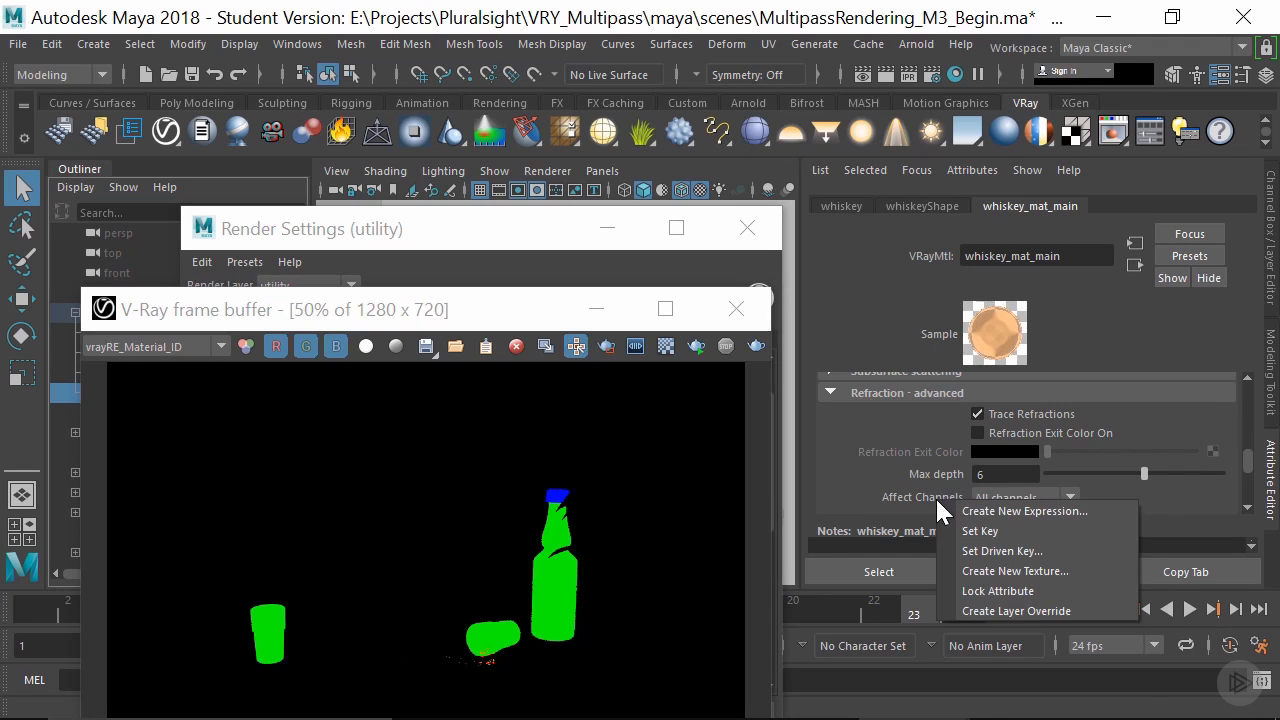
pyautogui.click(1062, 611)
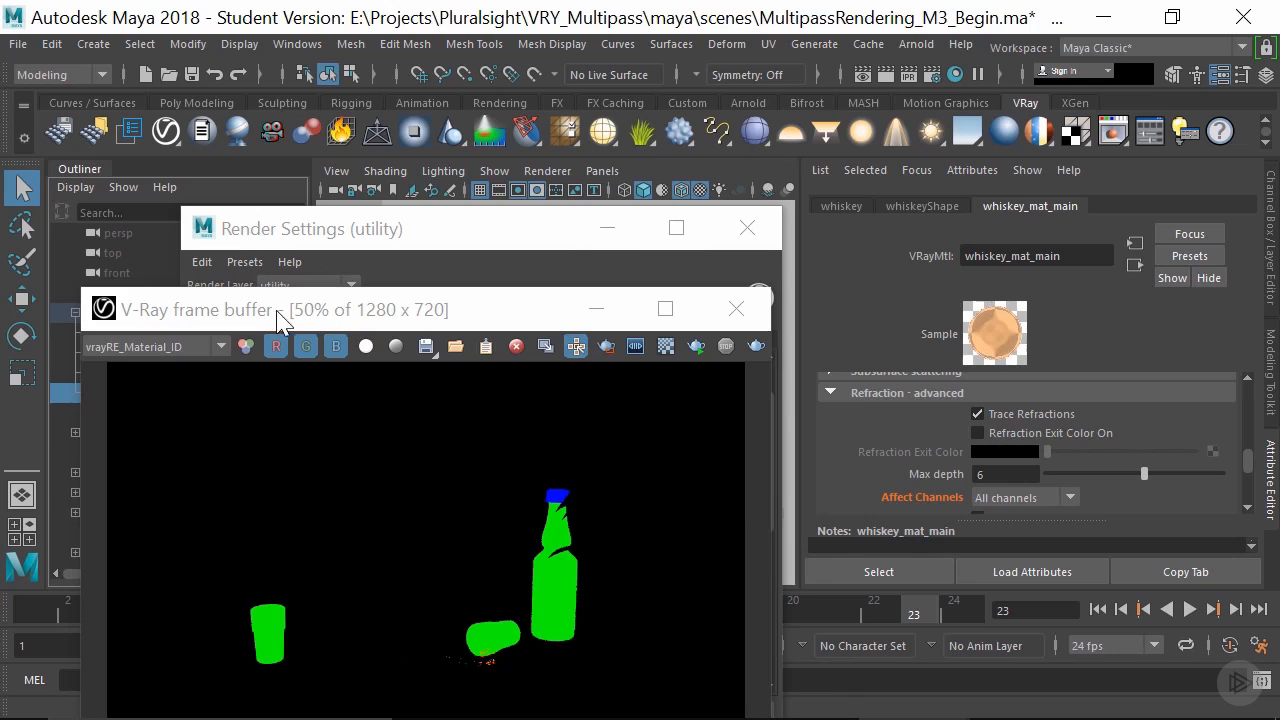
# On masterLayer, set the refraction Affect Channels of whiskey_mat_main to Color only, and return to the utility layer.
pyautogui.moveTo(277, 320); pyautogui.dragTo(338, 369)
pyautogui.click(415, 270)
pyautogui.click(302, 281)
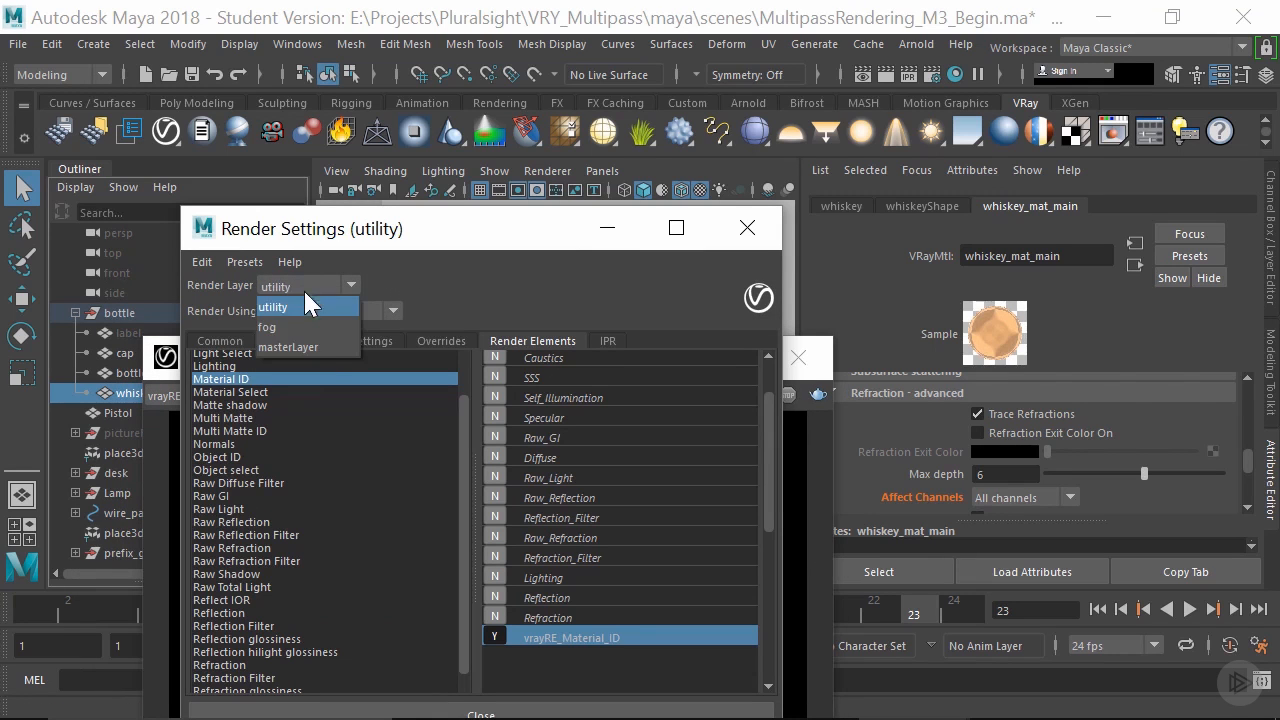
pyautogui.click(313, 345)
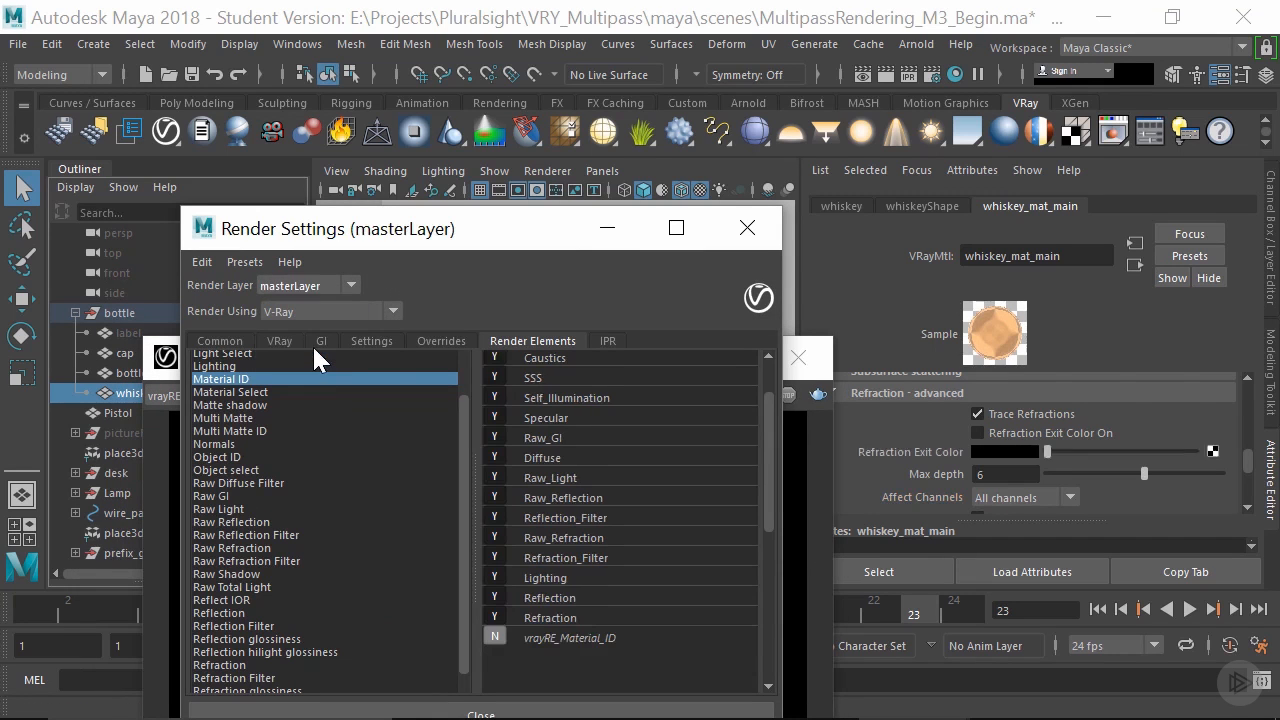
pyautogui.click(1004, 500)
pyautogui.click(1015, 513)
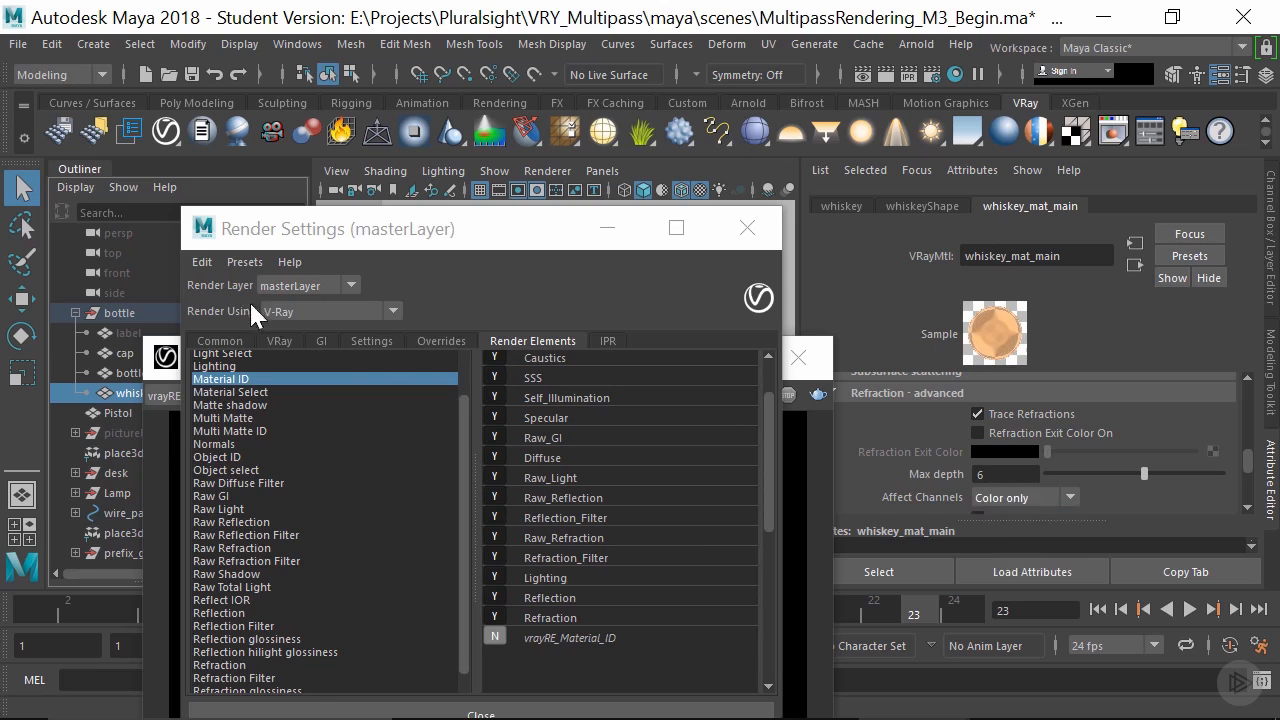
pyautogui.click(293, 284)
pyautogui.click(297, 305)
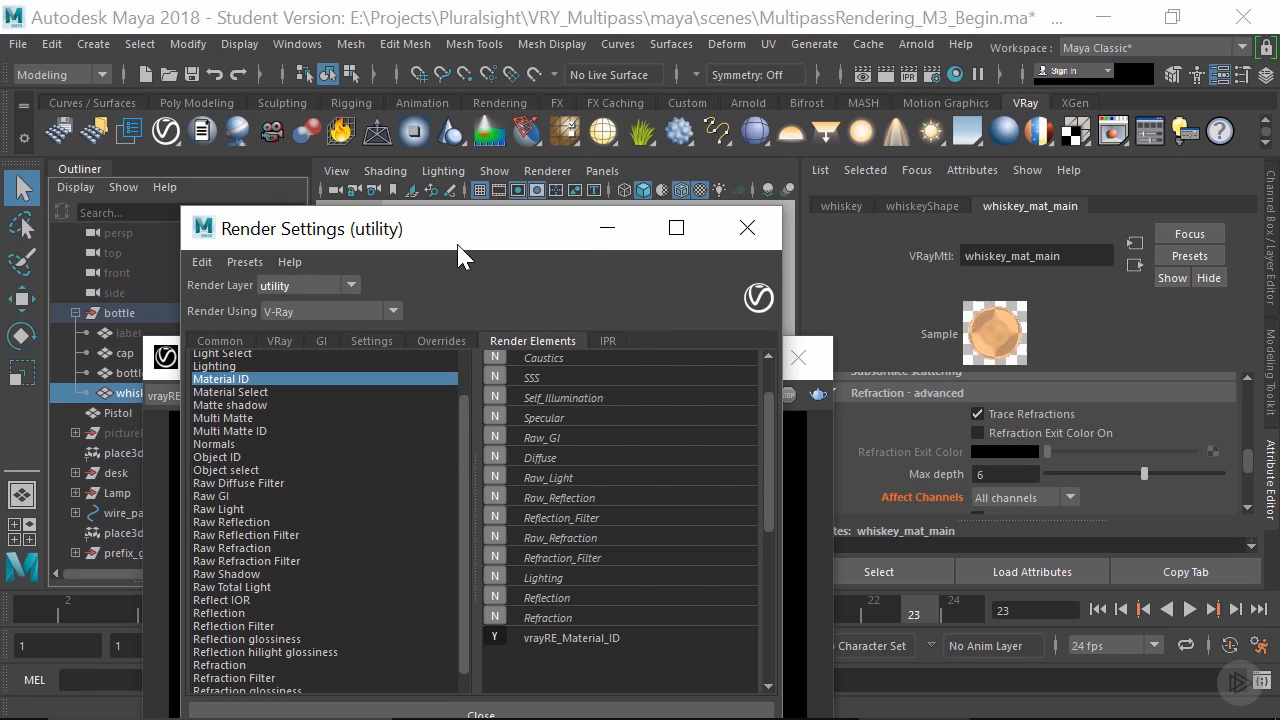
# Move Render Settings aside, bring the V-Ray frame buffer forward and render the utility layer.
pyautogui.moveTo(514, 246); pyautogui.dragTo(751, 247)
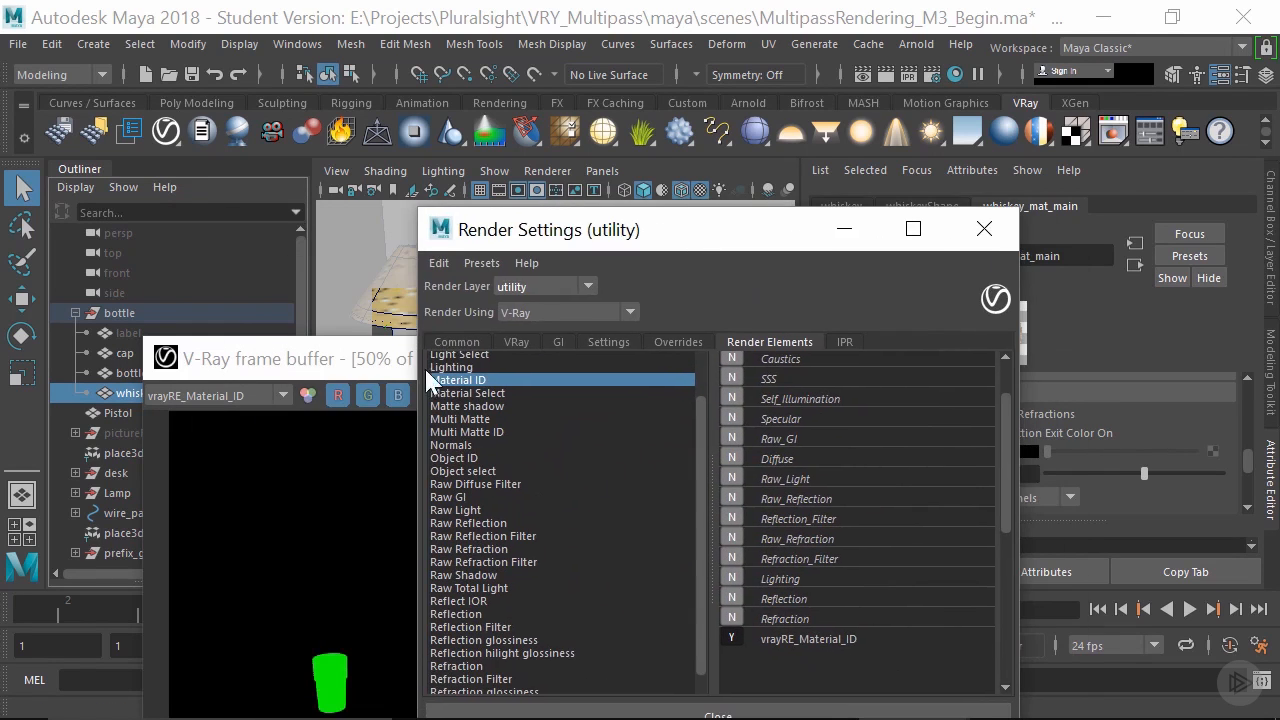
pyautogui.moveTo(400, 360); pyautogui.dragTo(386, 186)
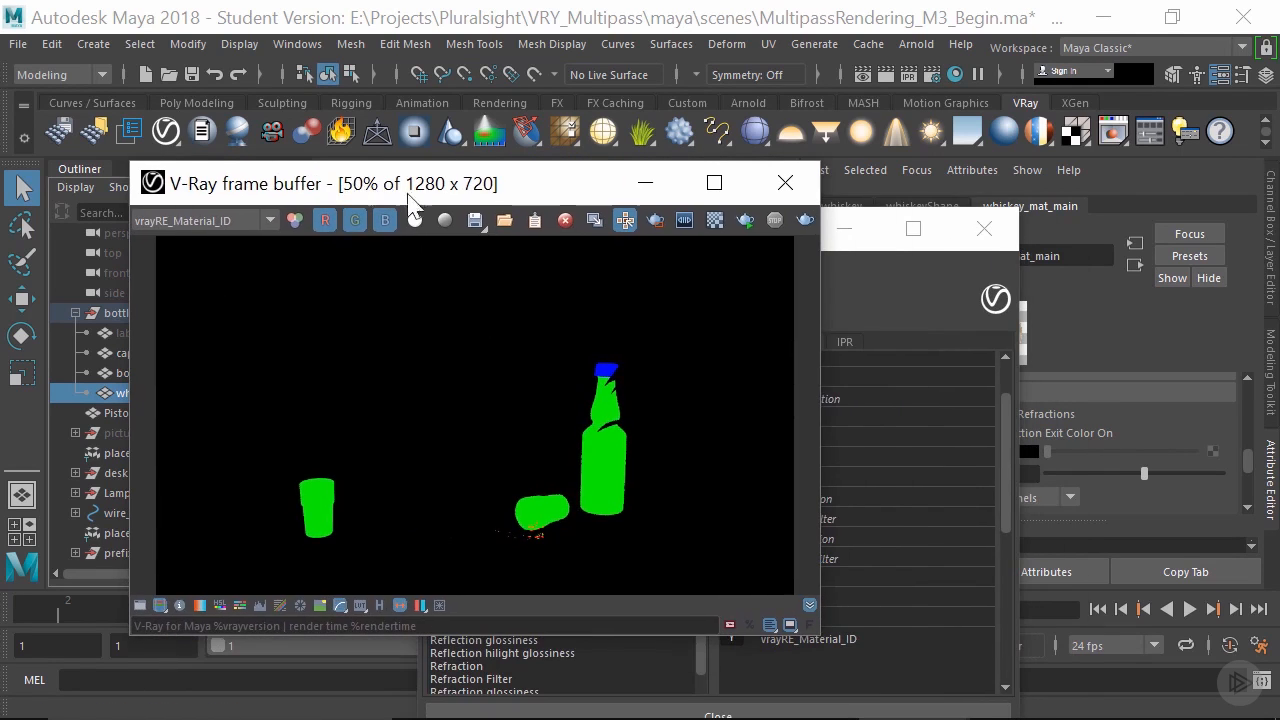
pyautogui.click(804, 221)
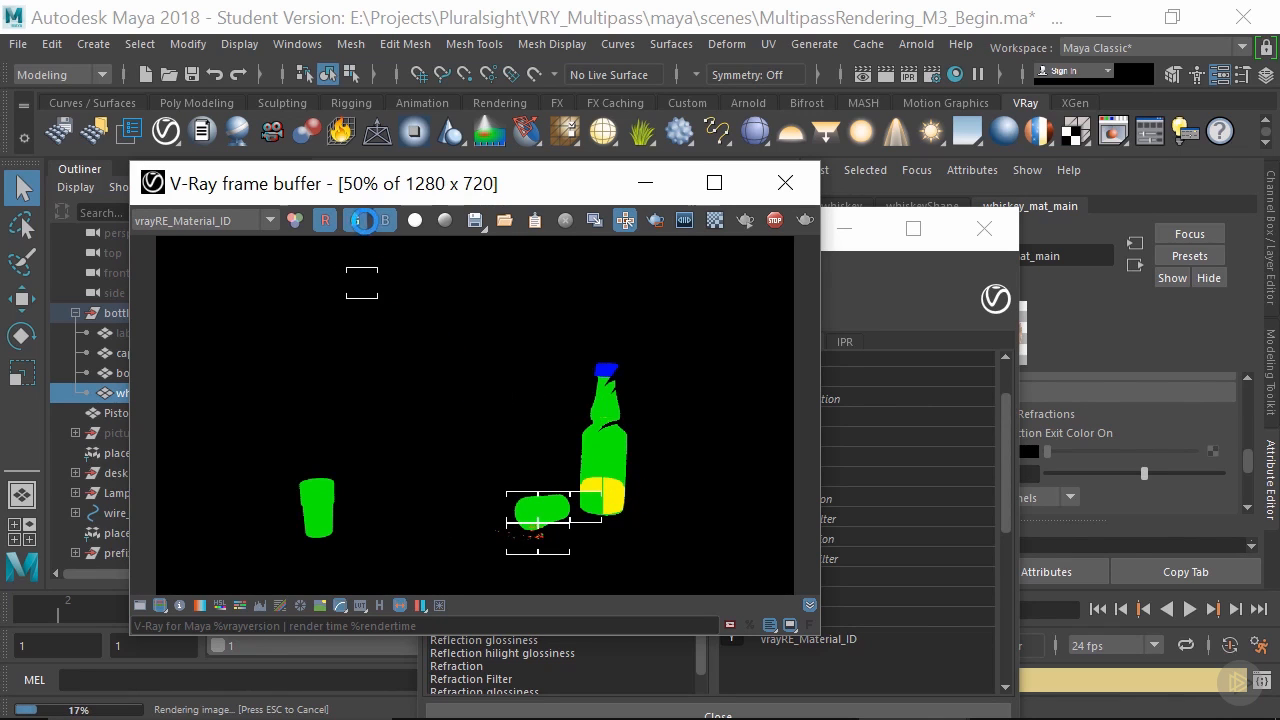
# View the red, green and blue channels of the Material ID render one at a time, and restore all channels.
pyautogui.click(362, 220)
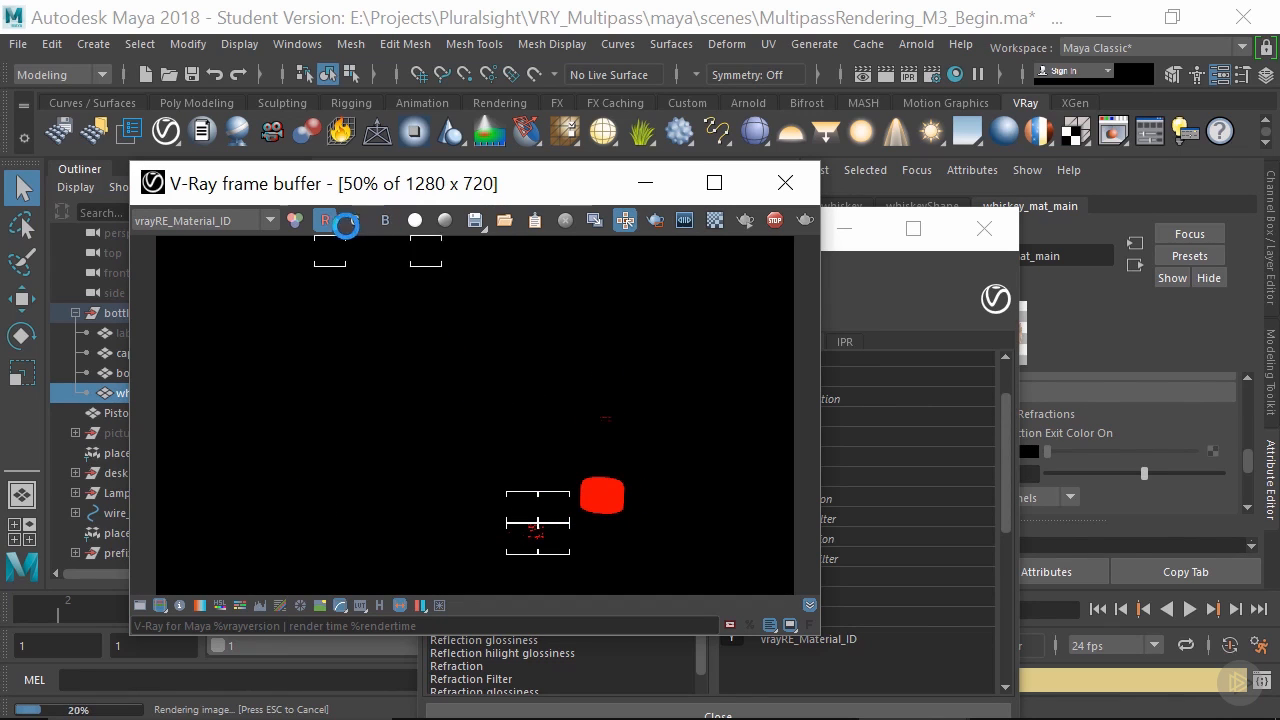
pyautogui.click(325, 220)
pyautogui.click(362, 220)
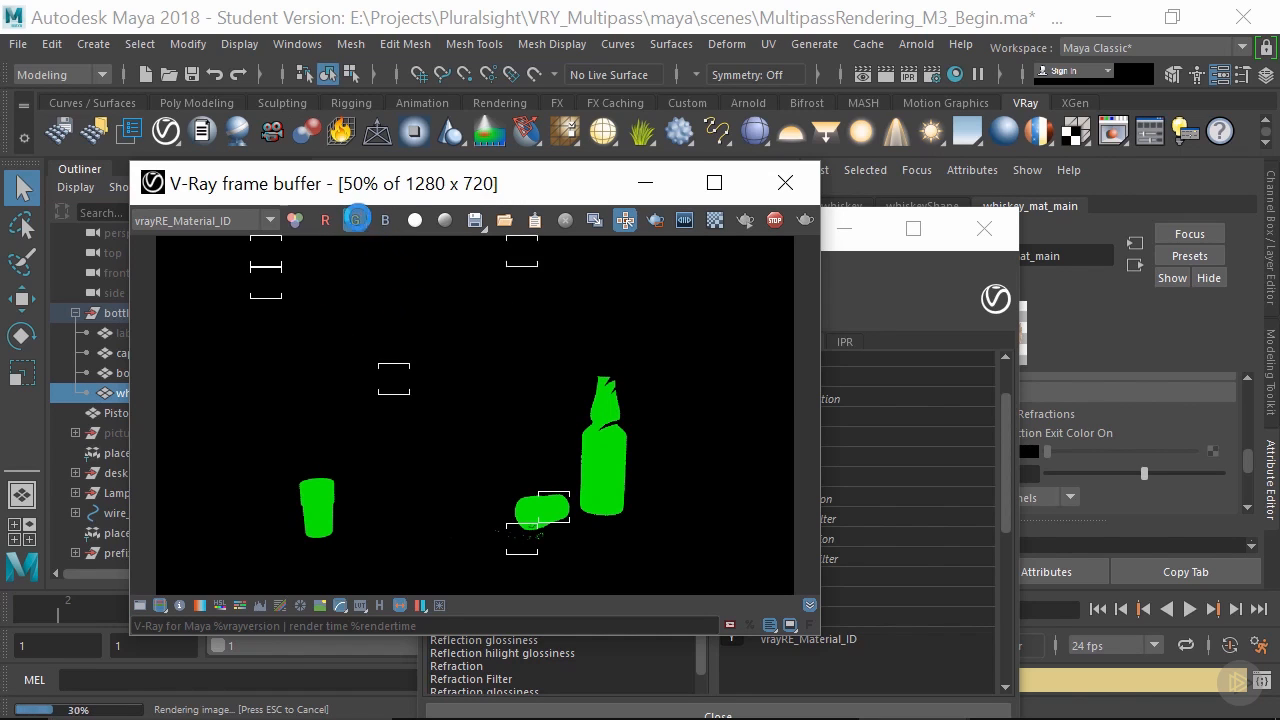
pyautogui.click(356, 219)
pyautogui.click(385, 219)
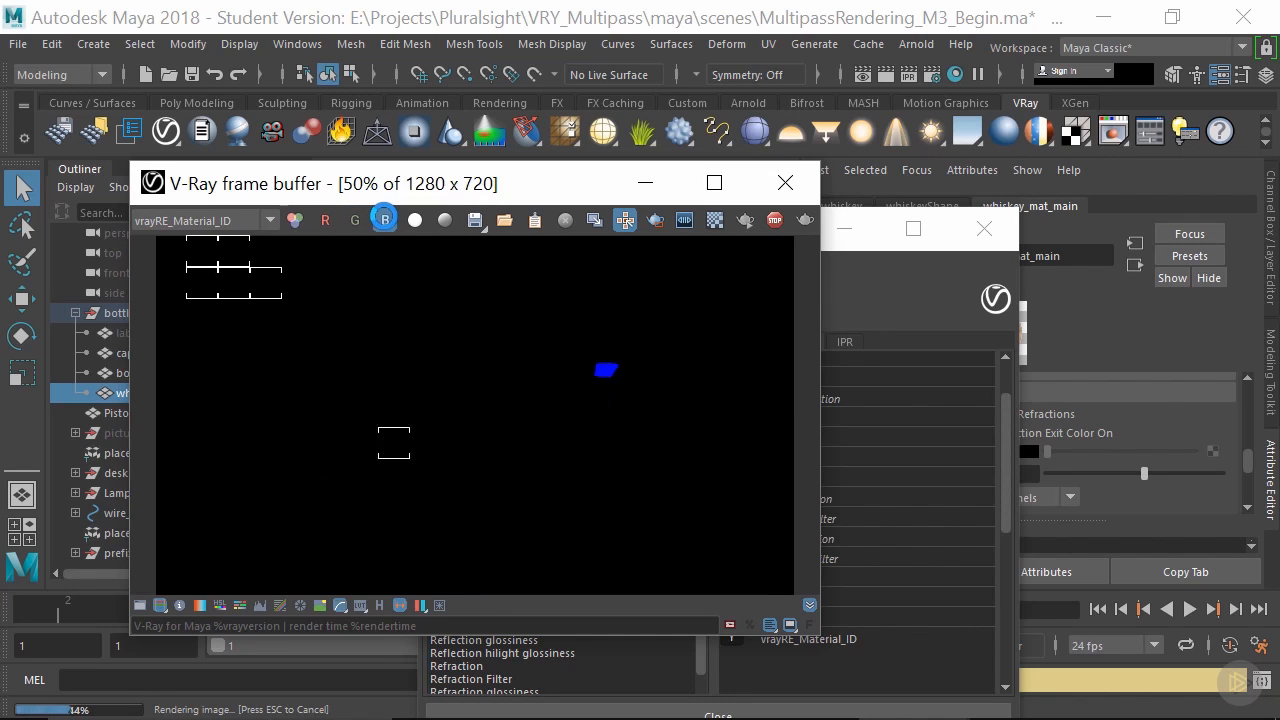
pyautogui.click(355, 220)
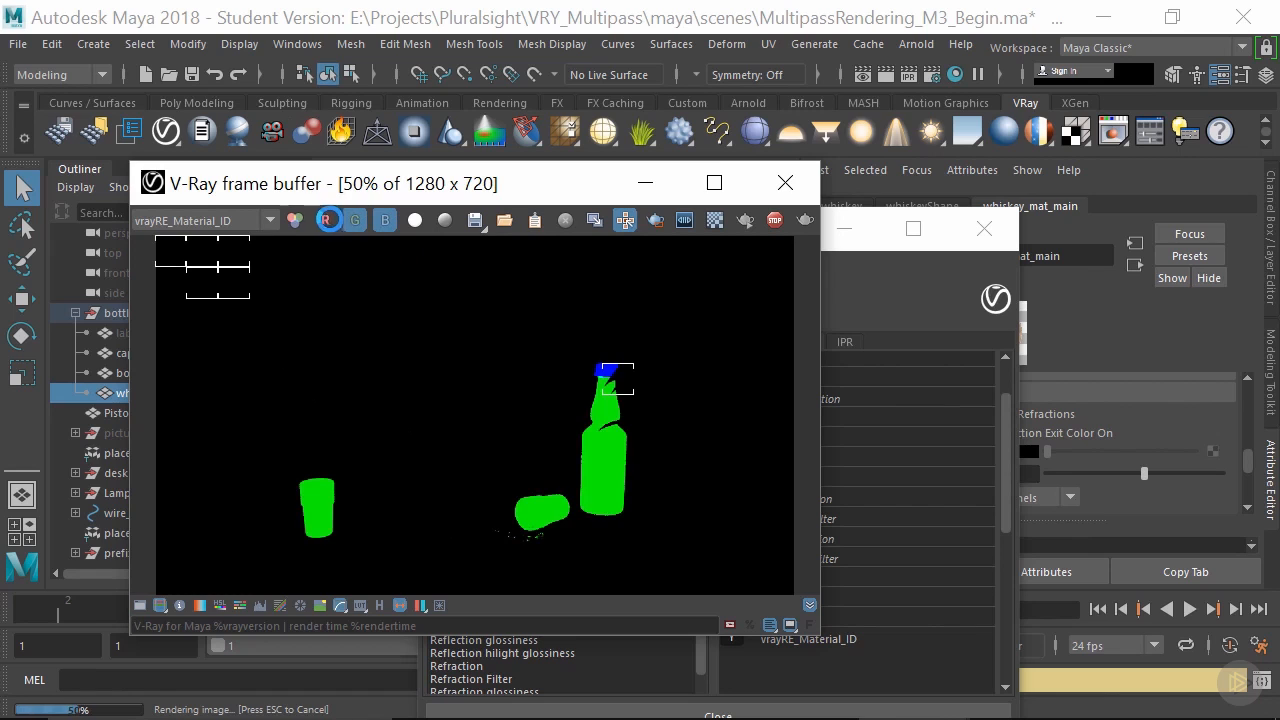
# Rename the vrayRE_Material_ID render element to GlassWhiskyCap_mat.
pyautogui.click(843, 267)
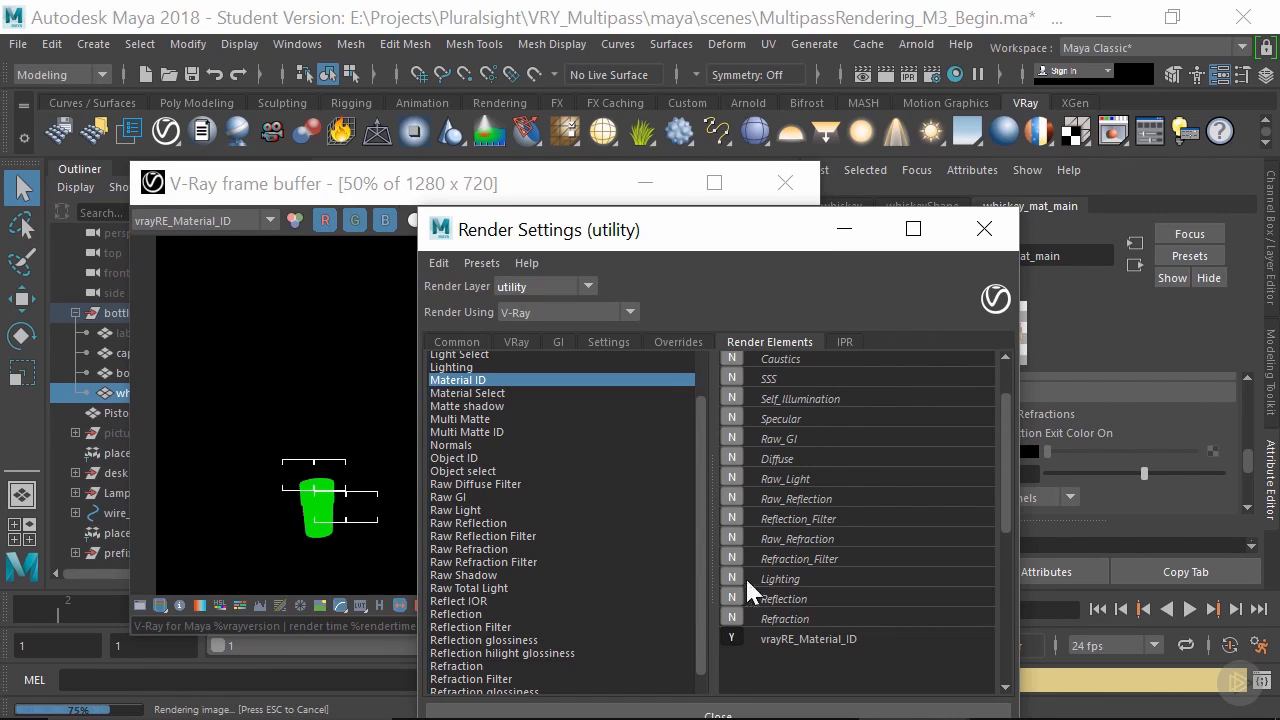
pyautogui.doubleClick(860, 637)
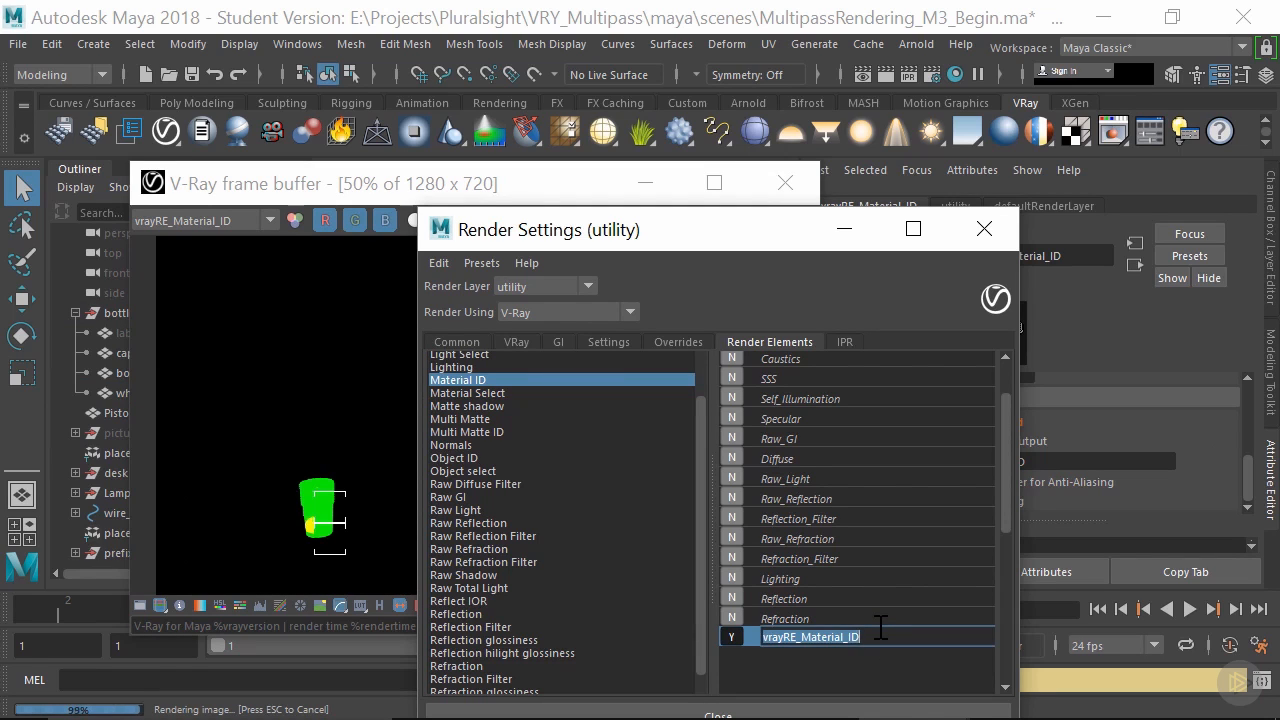
pyautogui.write('GI')
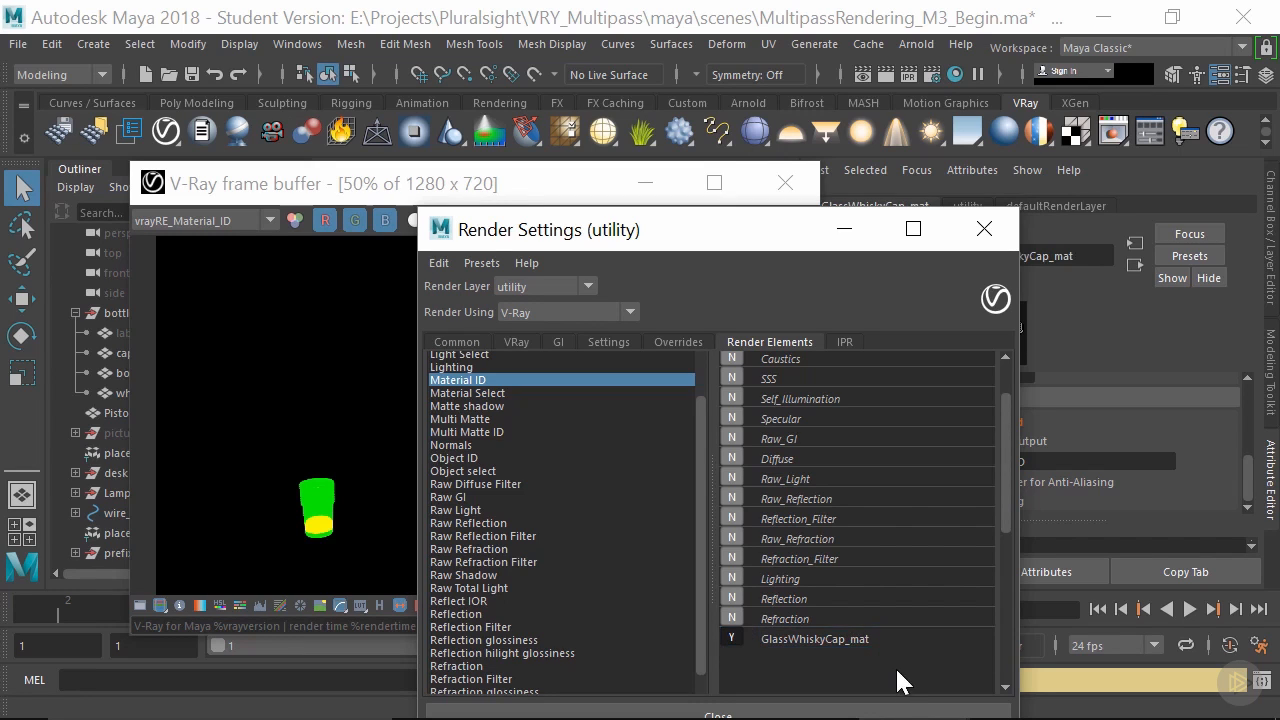
pyautogui.press('Return')
# Select the GlassWhiskyCap_mat render element and check the Get name from node option in the render element settings.
pyautogui.moveTo(679, 236); pyautogui.dragTo(787, 164)
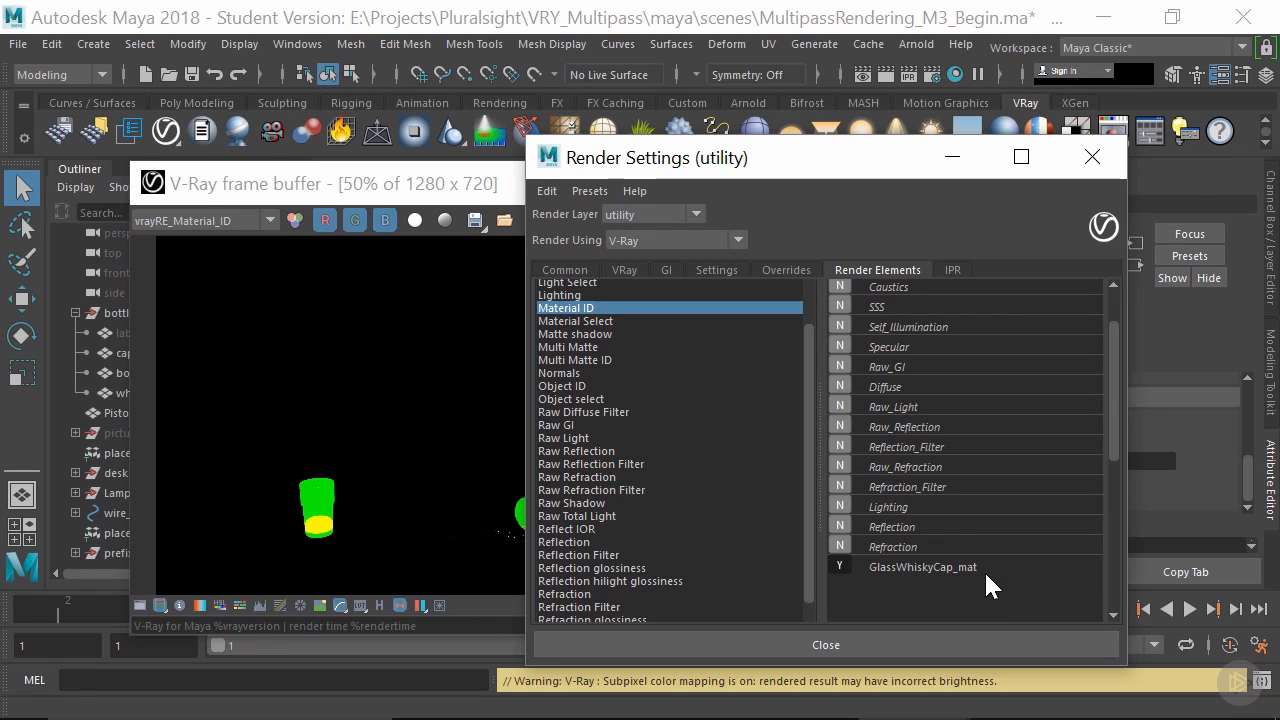
pyautogui.click(930, 566)
pyautogui.moveTo(808, 163); pyautogui.dragTo(555, 106)
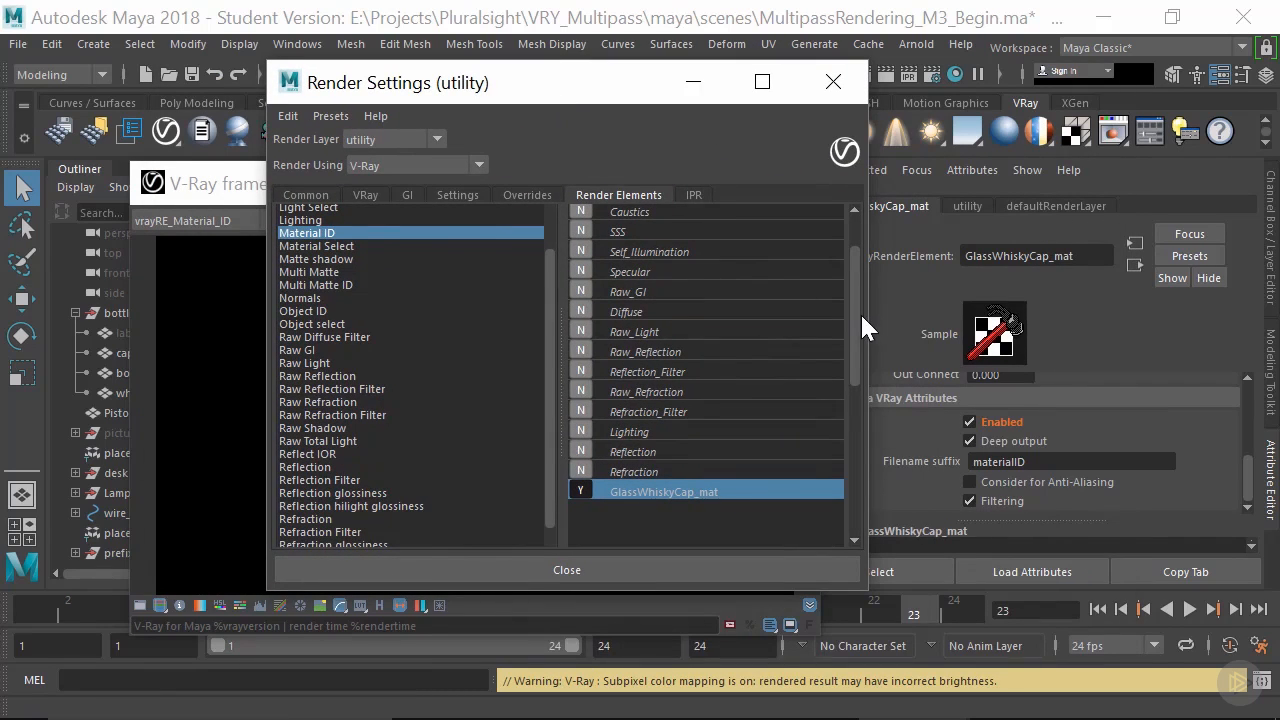
pyautogui.moveTo(858, 312); pyautogui.dragTo(870, 441)
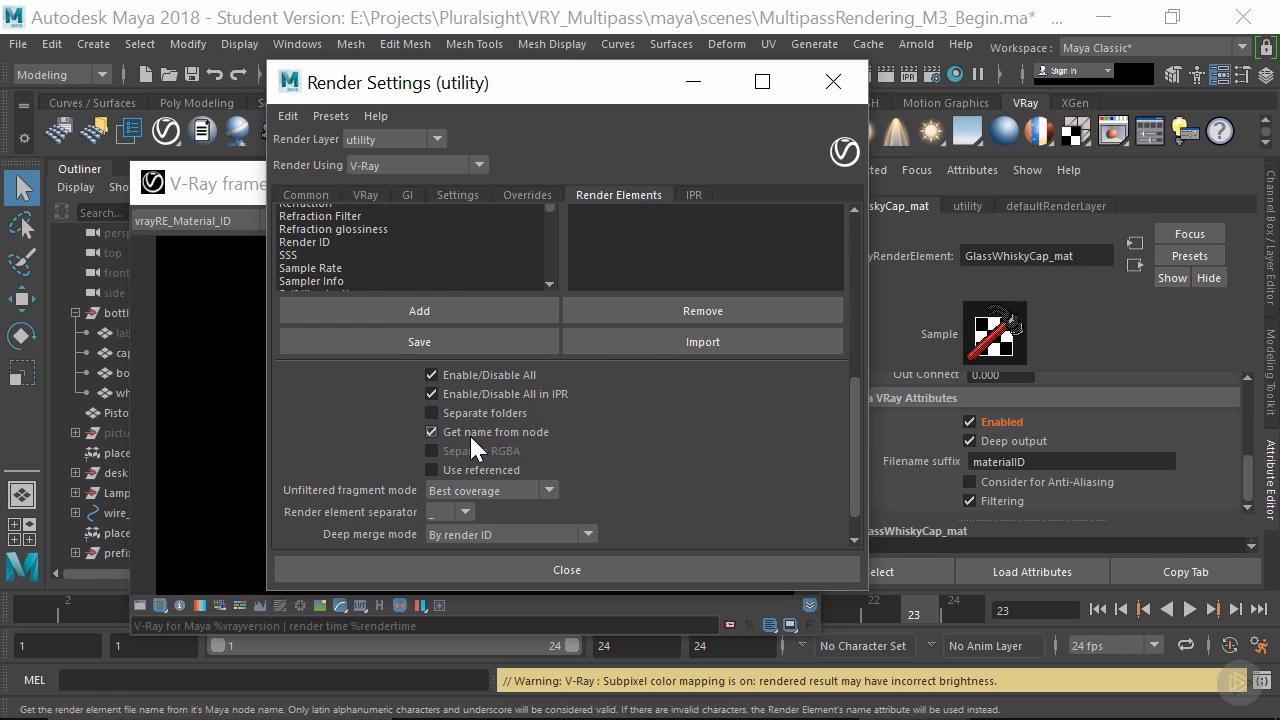
pyautogui.moveTo(849, 405); pyautogui.dragTo(831, 313)
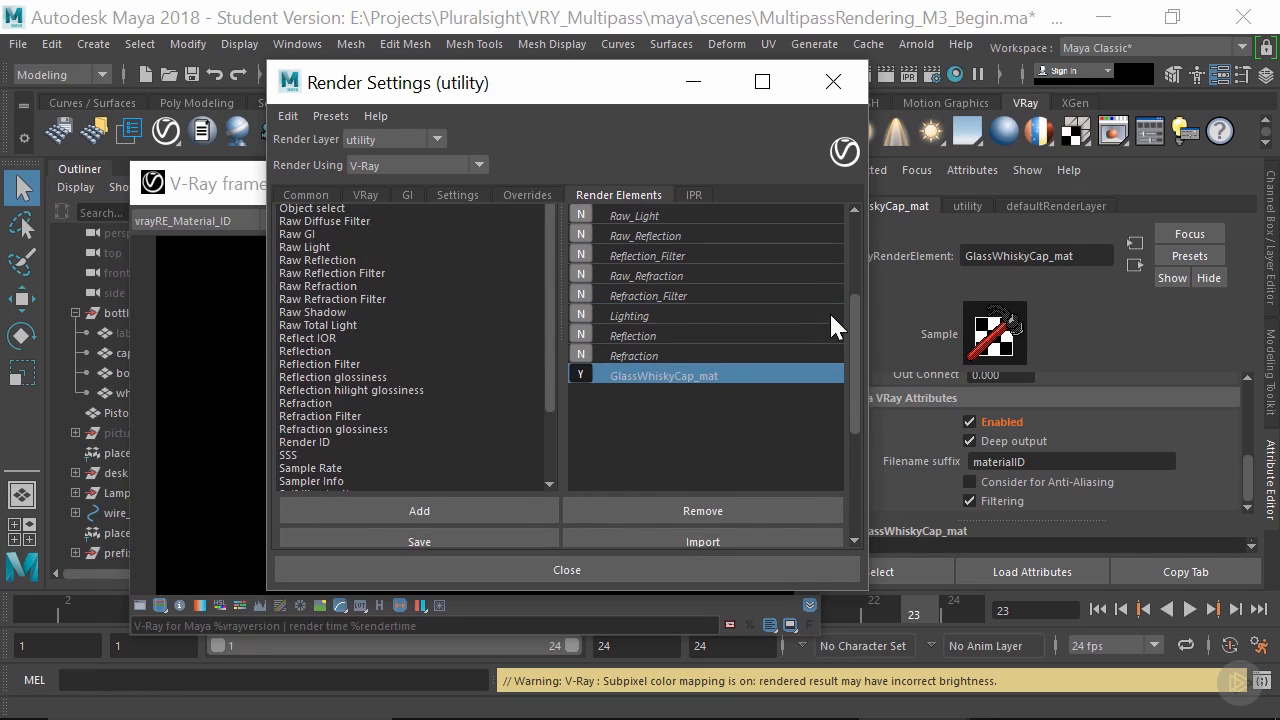
pyautogui.keyDown('ctrl'); pyautogui.click(672, 370); pyautogui.keyUp('ctrl')
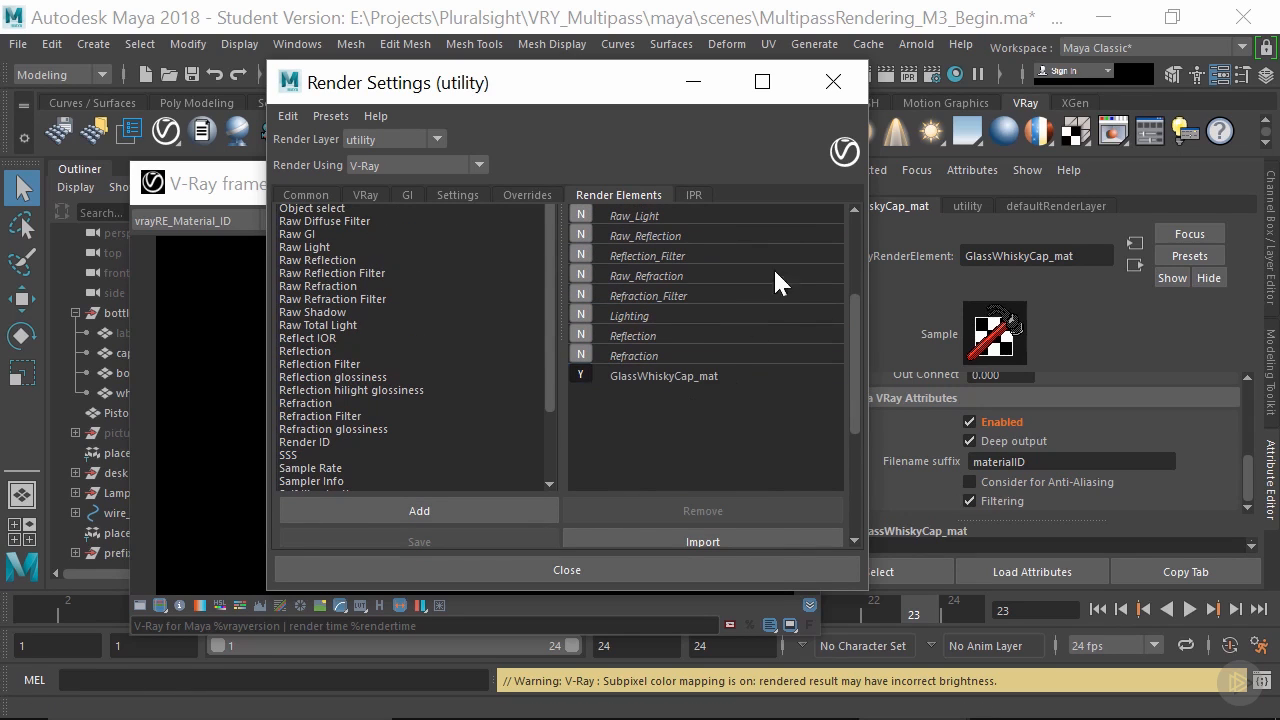
# Examine the Filename suffix of the GlassWhiskyCap_mat element and close Render Settings.
pyautogui.moveTo(613, 95); pyautogui.dragTo(426, 100)
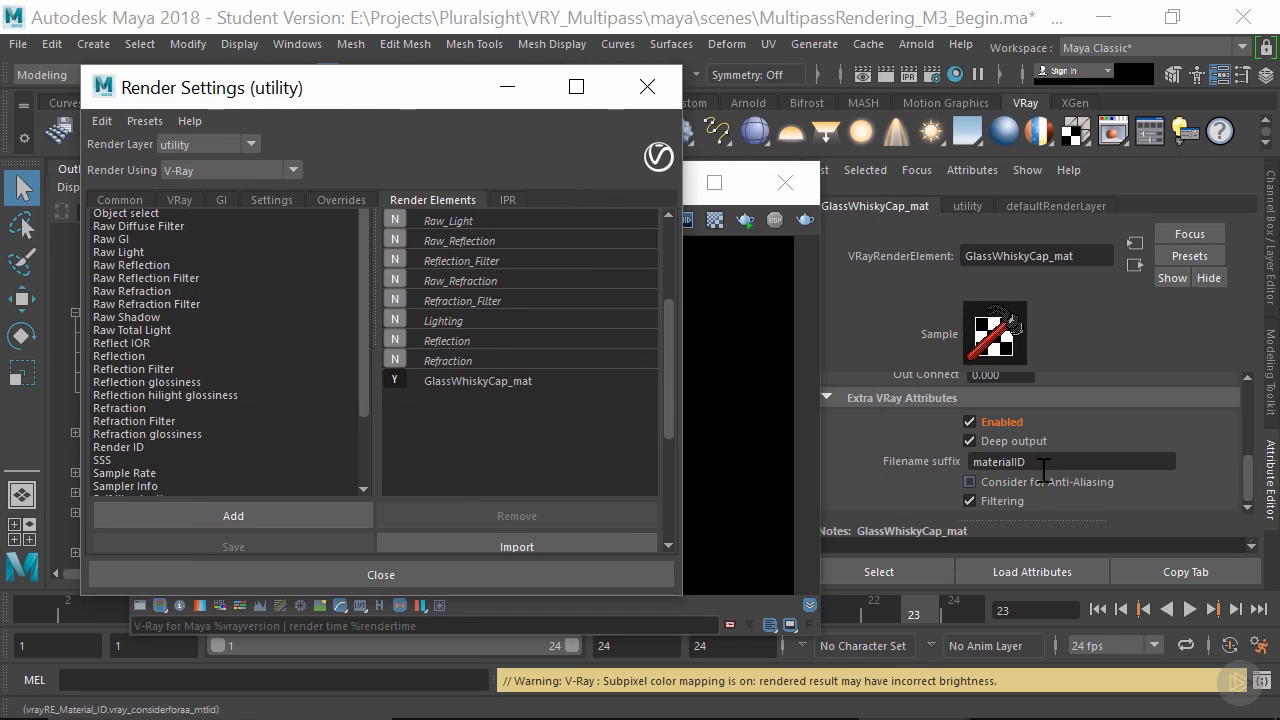
pyautogui.doubleClick(995, 461)
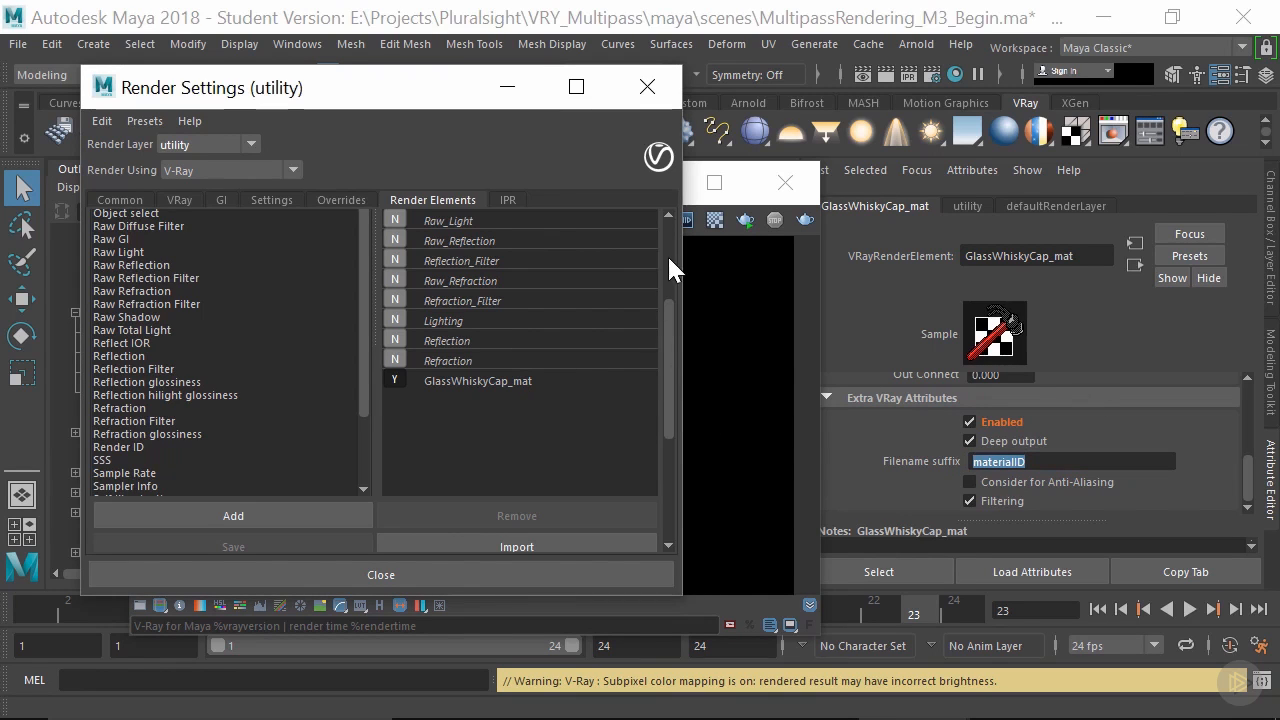
pyautogui.moveTo(670, 317); pyautogui.dragTo(671, 252)
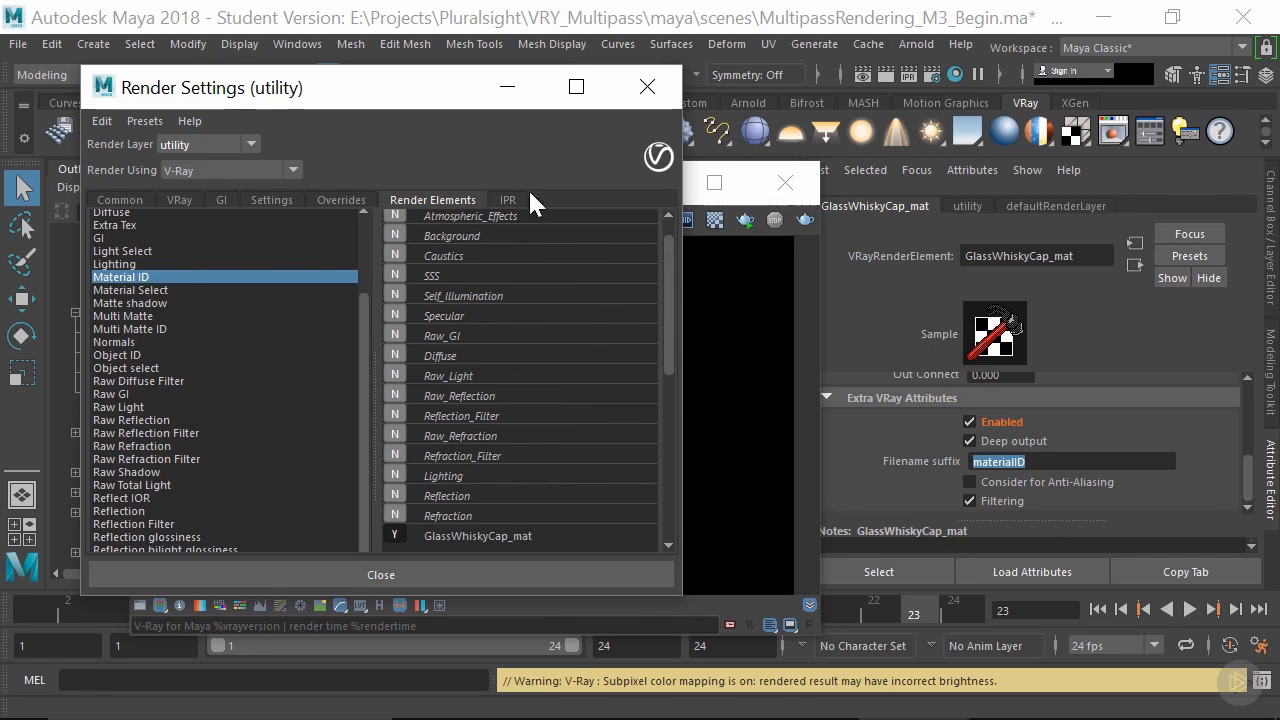
pyautogui.click(647, 86)
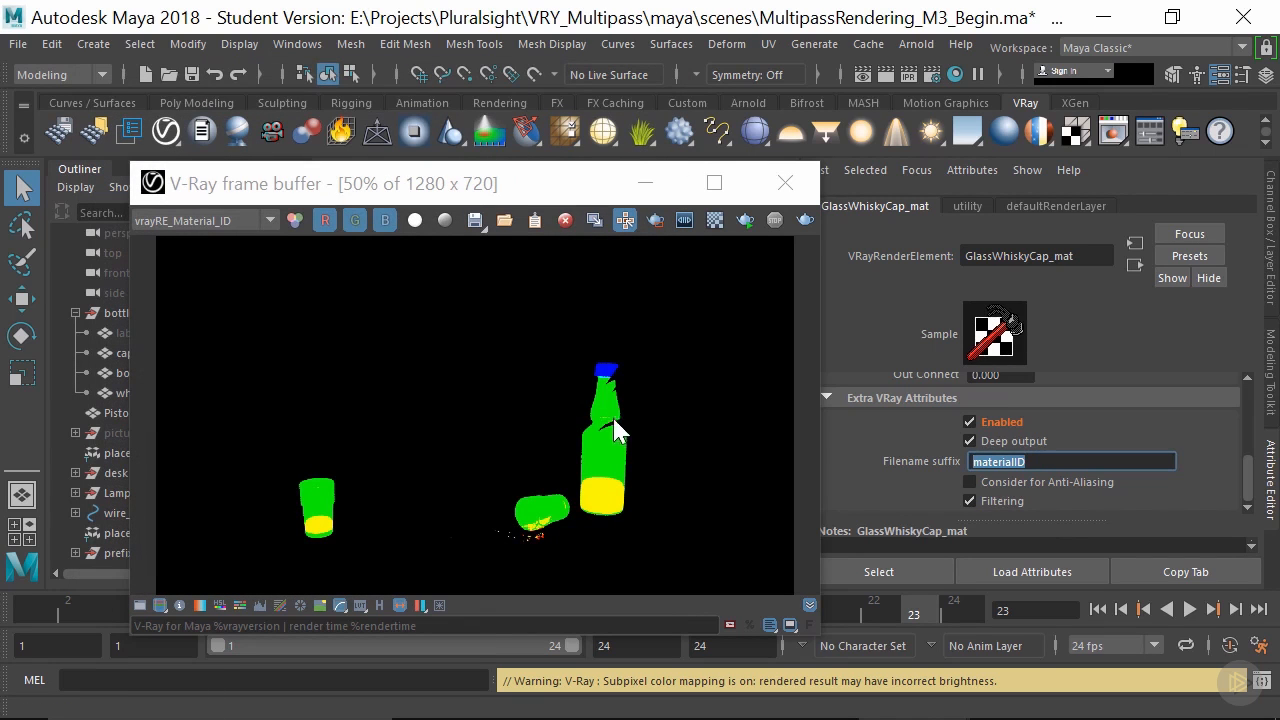